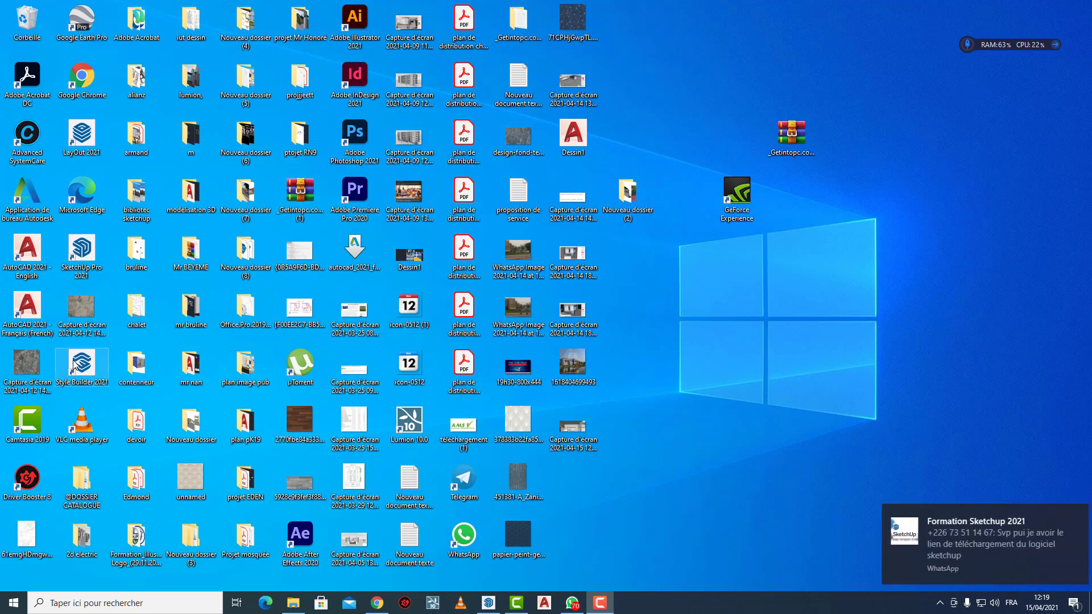
Group the LayOut, SketchUp Pro and Style Builder 2021 shortcuts in one column on the empty part of the desktop, apart from the other icons
drag(81, 364, 791, 364)
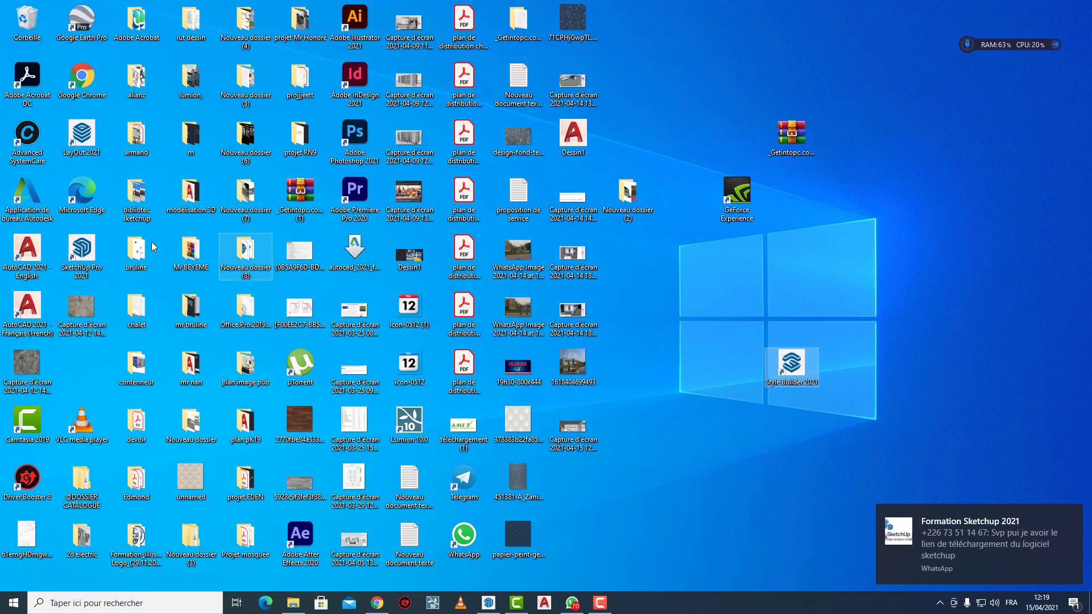
drag(81, 137, 599, 187)
drag(791, 214, 900, 193)
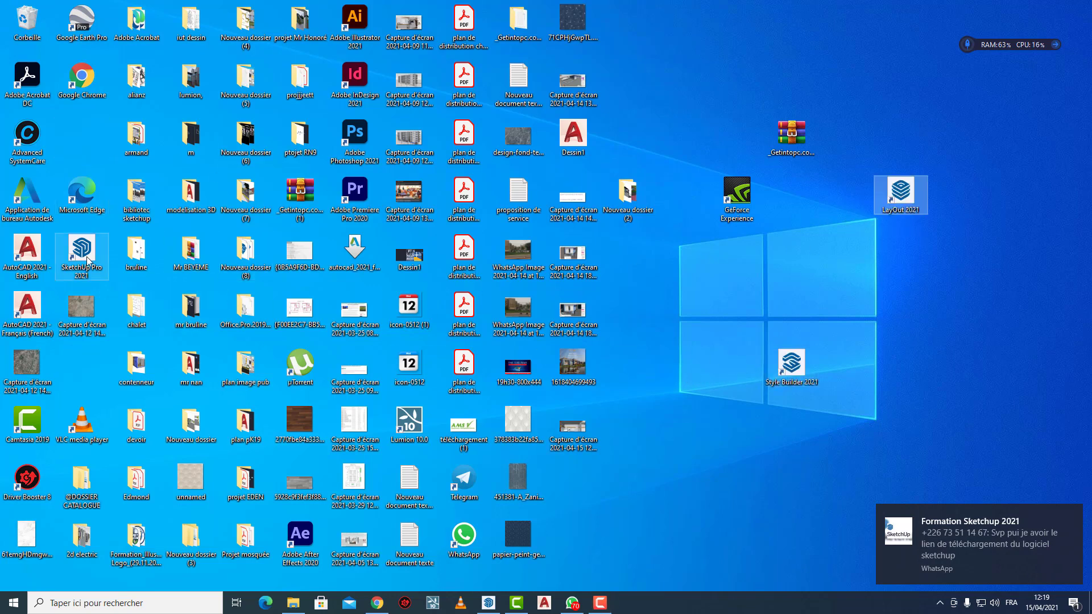
mouse_move(82, 251)
mouse_down()
mouse_move(868, 265)
mouse_move(896, 256)
mouse_up()
mouse_move(792, 363)
mouse_down()
mouse_move(920, 349)
mouse_move(957, 364)
mouse_up()
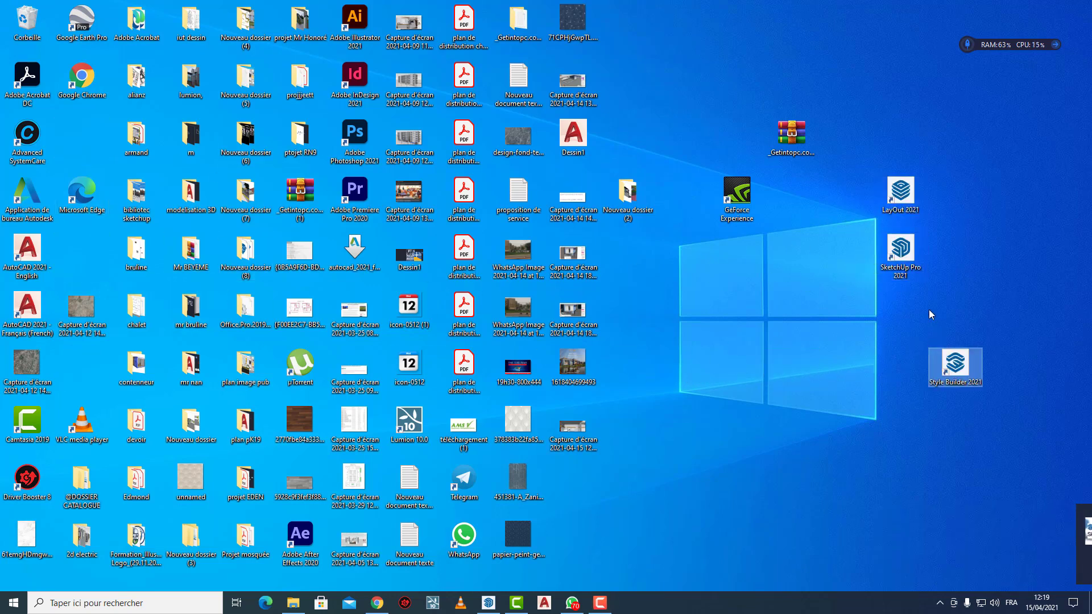
drag(903, 249, 974, 293)
mouse_move(909, 214)
mouse_down()
mouse_move(946, 224)
mouse_move(968, 275)
mouse_up()
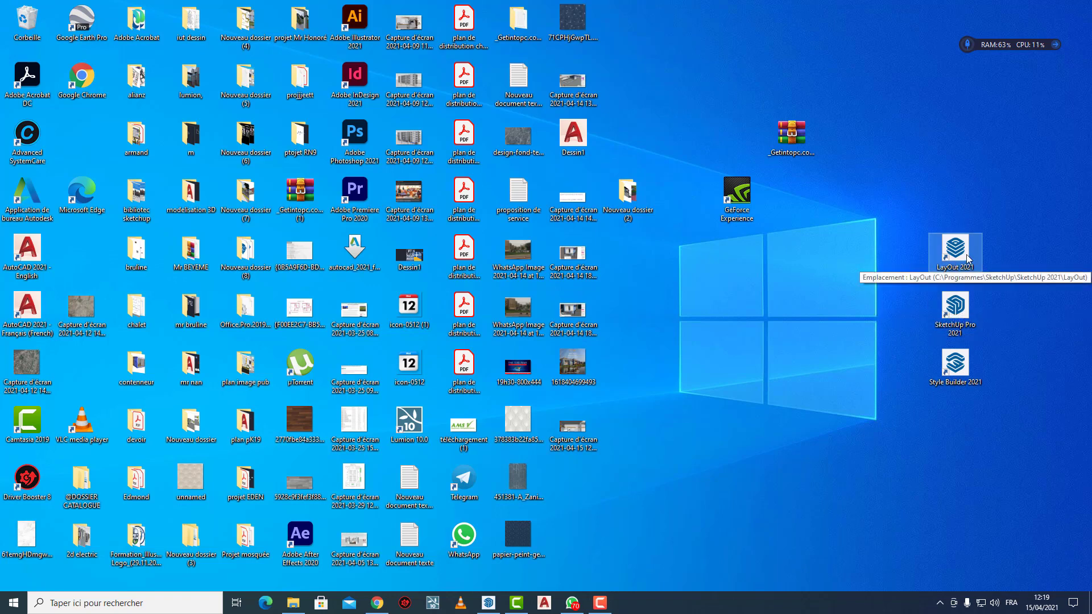
Launch SketchUp Pro 2021 from its desktop shortcut and reposition its welcome window
right_click(956, 317)
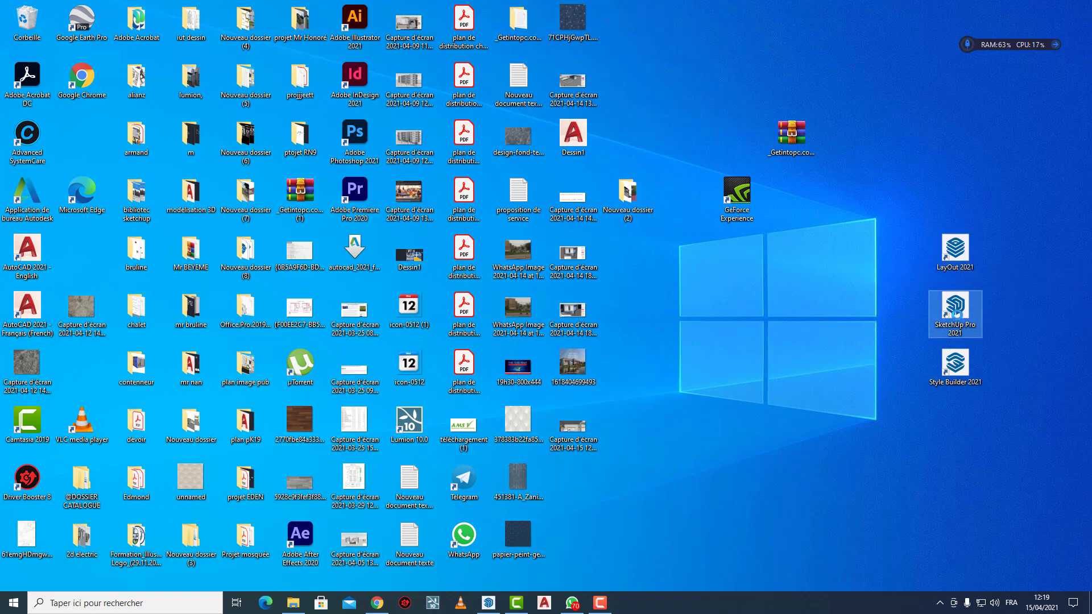
click(885, 17)
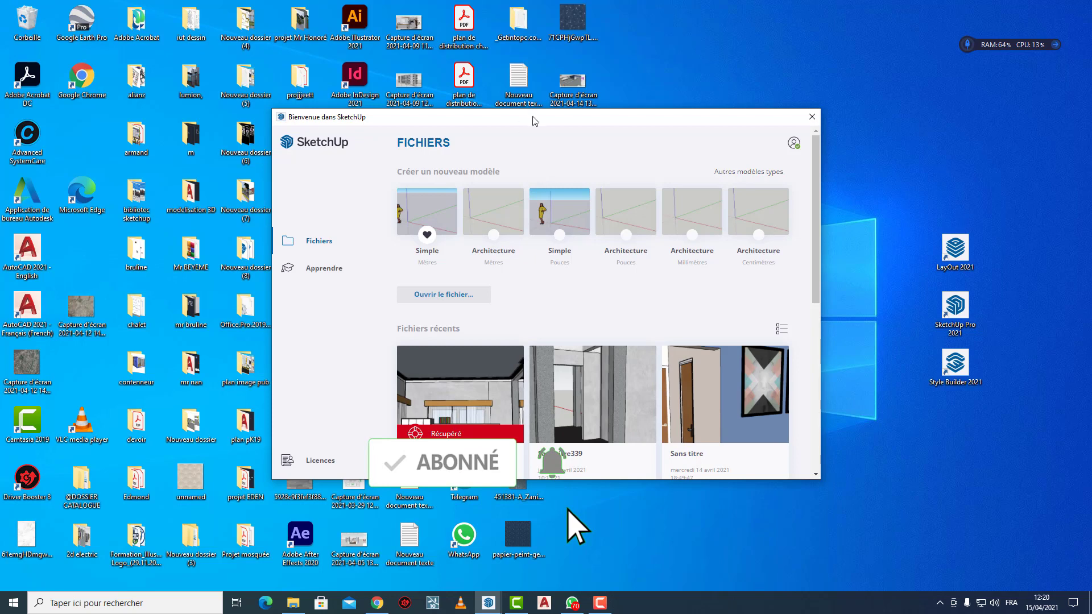
drag(535, 120, 500, 118)
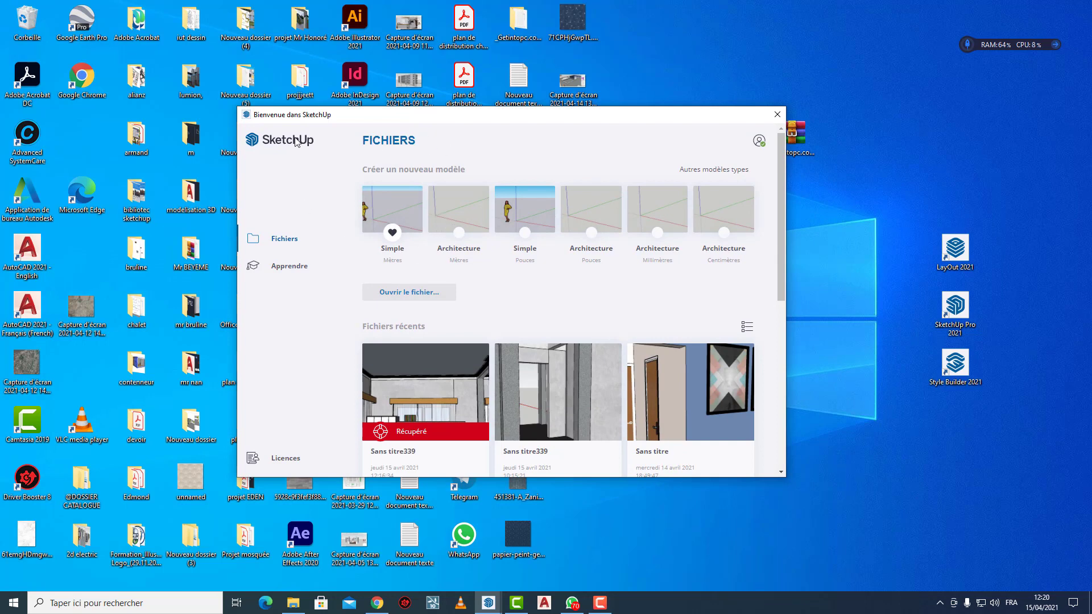
mouse_move(494, 122)
mouse_down()
mouse_move(440, 119)
mouse_move(531, 104)
mouse_move(510, 124)
mouse_move(464, 116)
mouse_move(507, 110)
mouse_up()
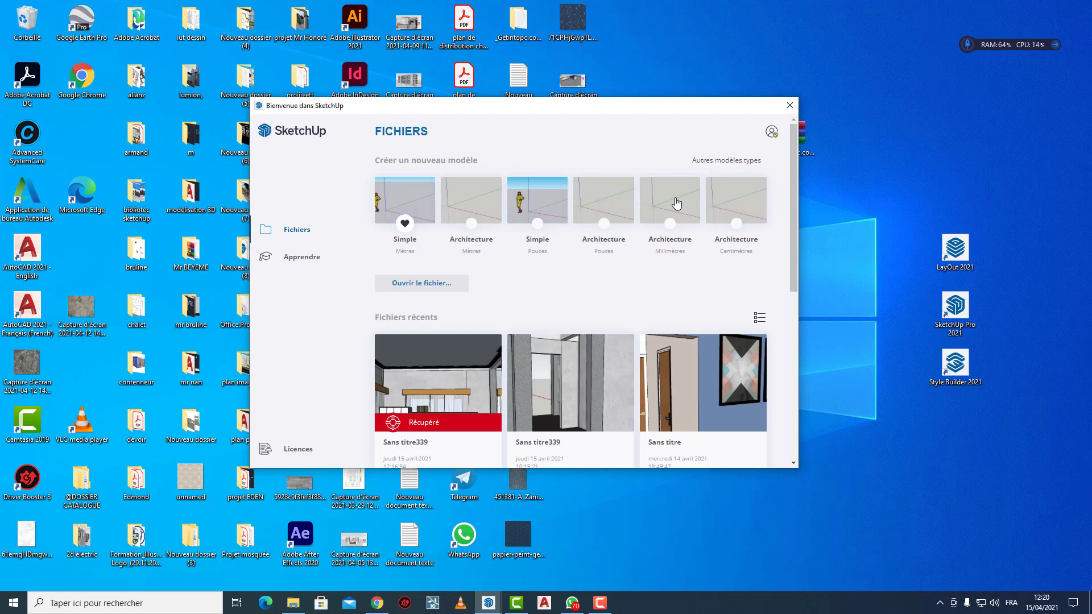
Examine the full set of default model templates and return to the files page
click(742, 166)
scroll(627, 227, down, 3)
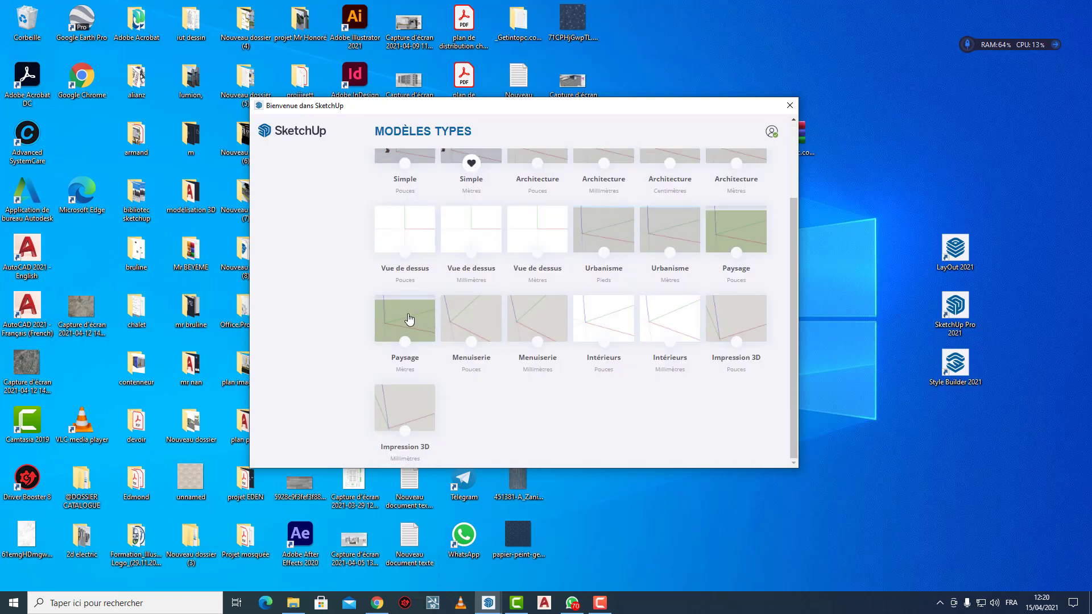
scroll(542, 320, up, 3)
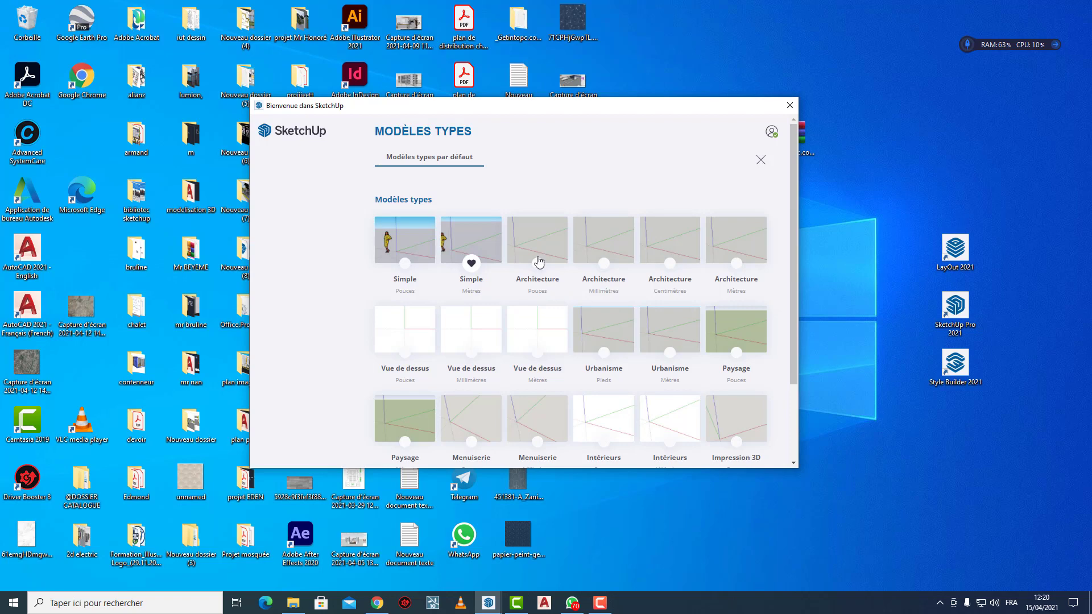
click(761, 161)
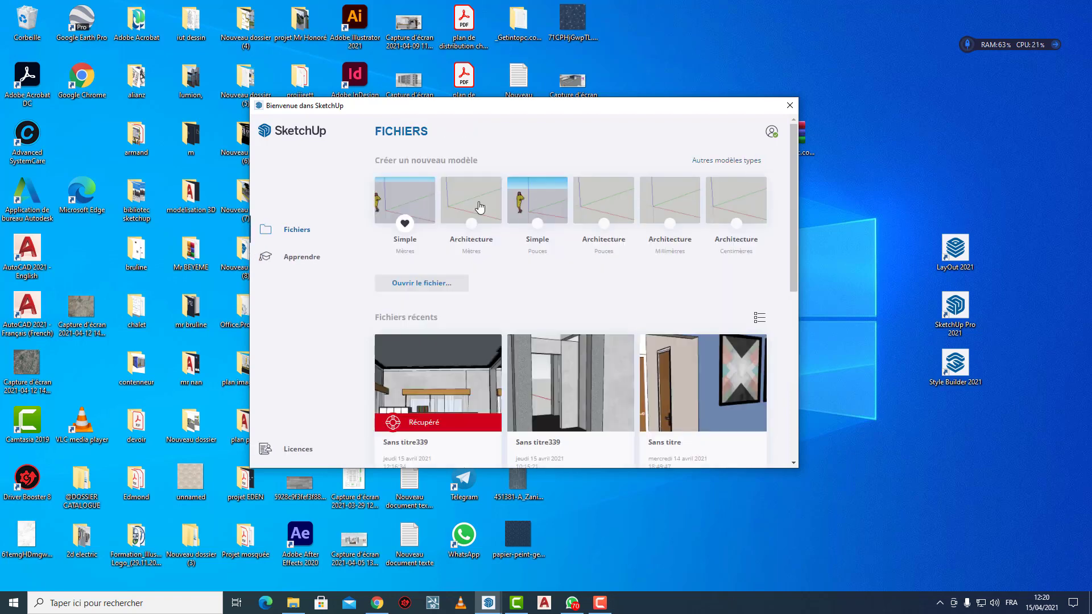
View the learning resources page of the welcome window and go back to the files page
scroll(475, 209, down, 1)
scroll(475, 210, up, 1)
click(305, 261)
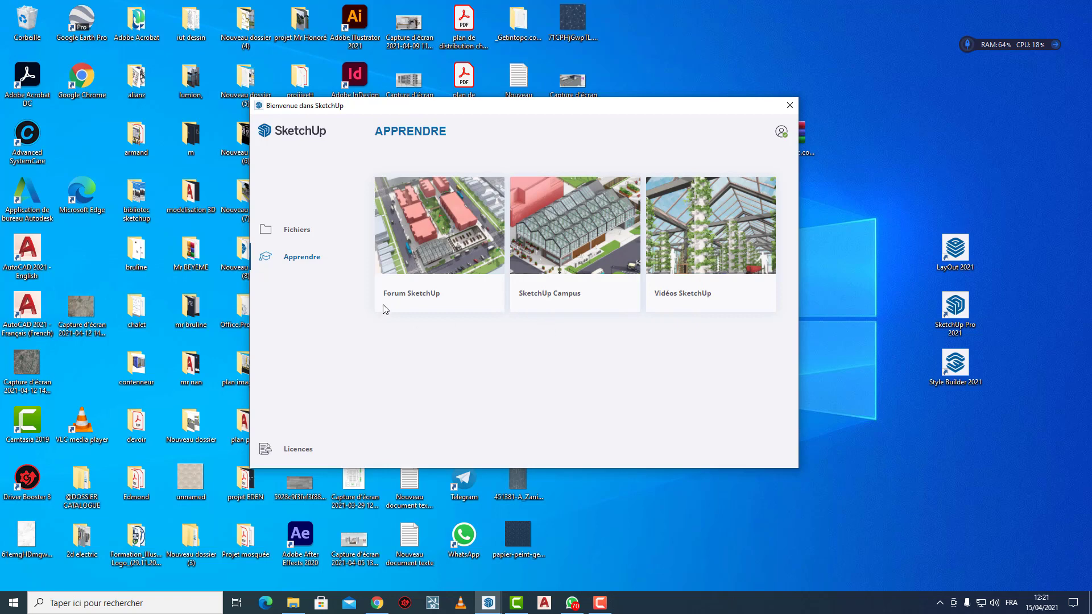
click(309, 233)
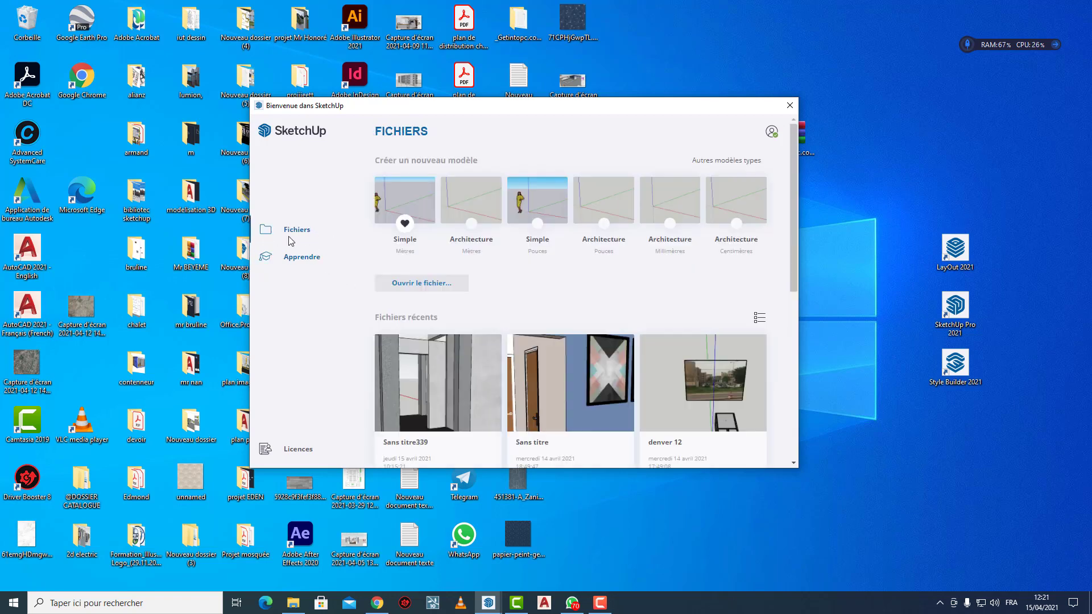
Browse the Desktop and its Formation_Illustrator folder for an existing model, and leave the file-opening dialog without choosing one
click(436, 284)
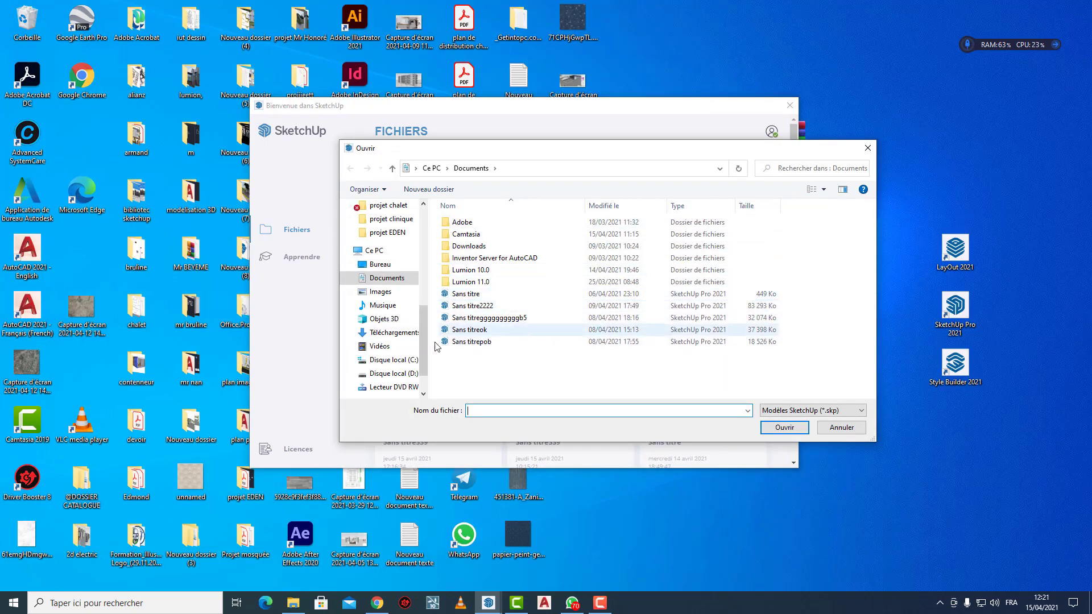
scroll(394, 238, down, 1)
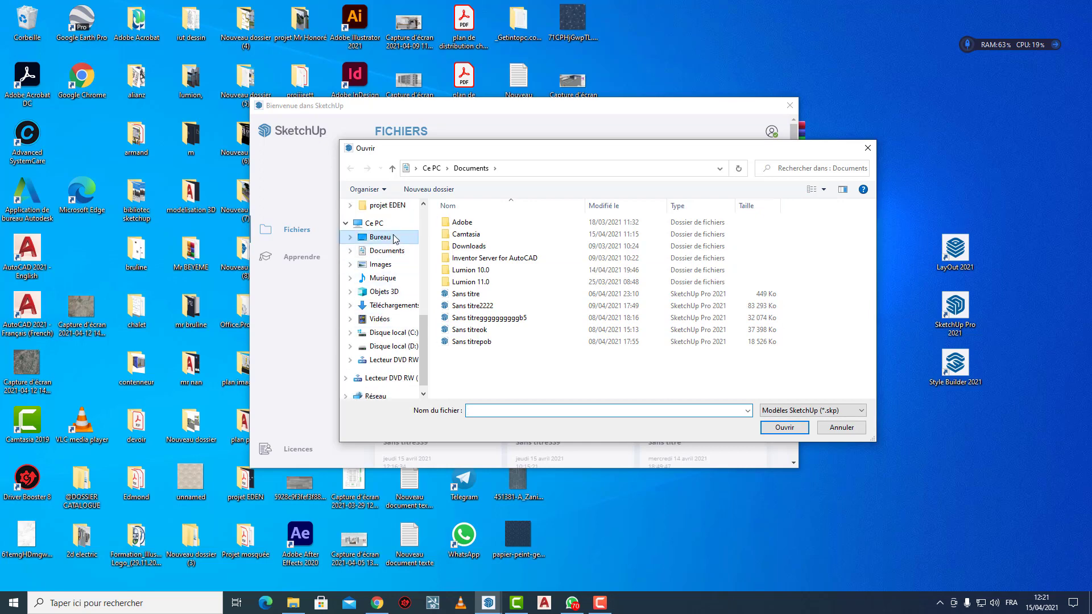
click(394, 238)
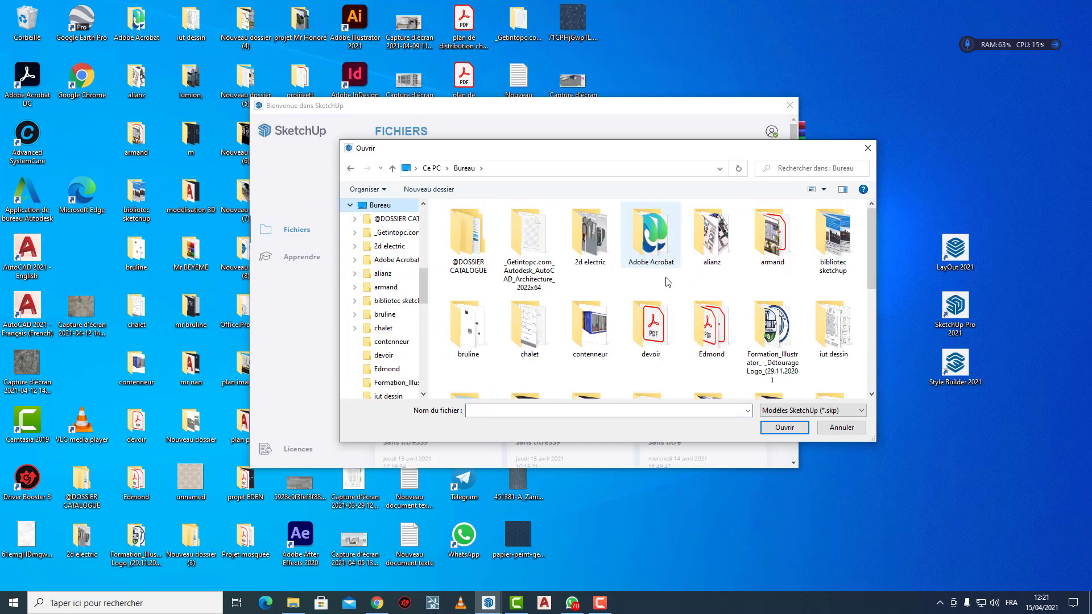
double_click(774, 333)
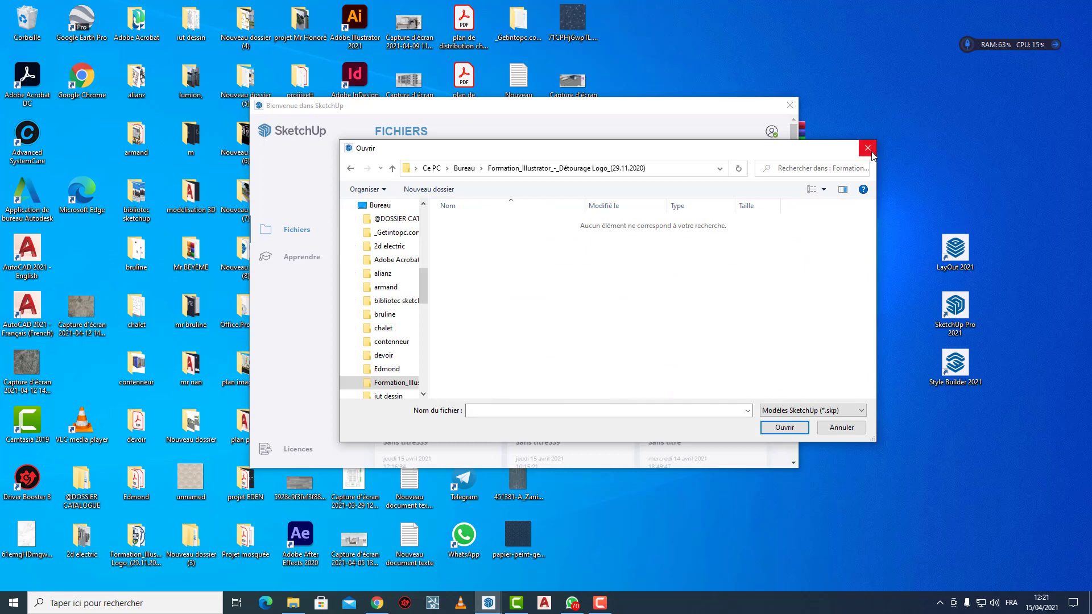
click(872, 152)
Look through the thumbnails of all recent files in the welcome window
scroll(503, 291, down, 5)
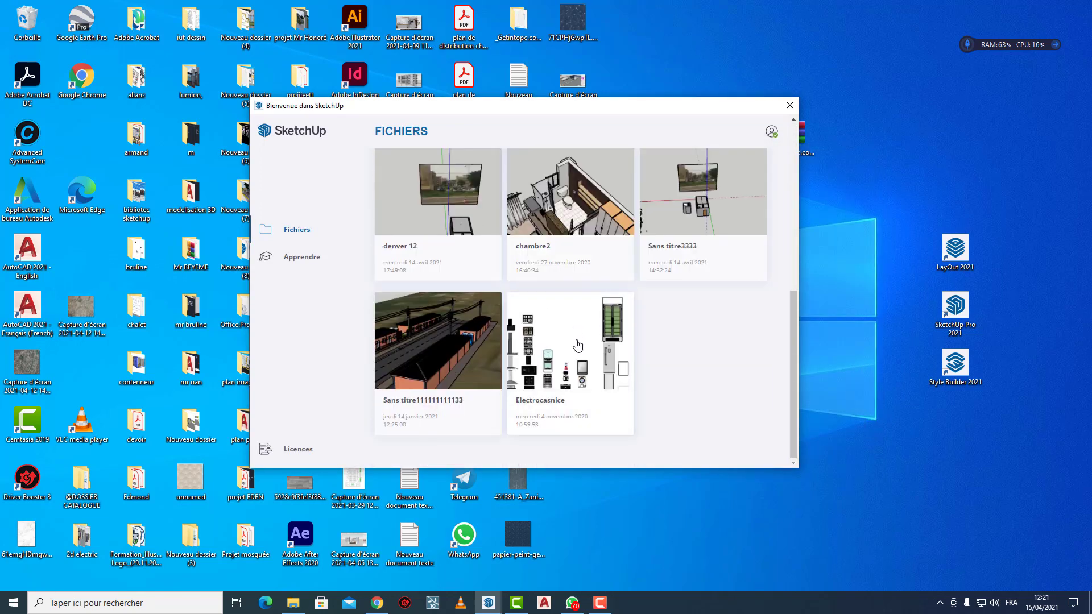
scroll(531, 308, down, 5)
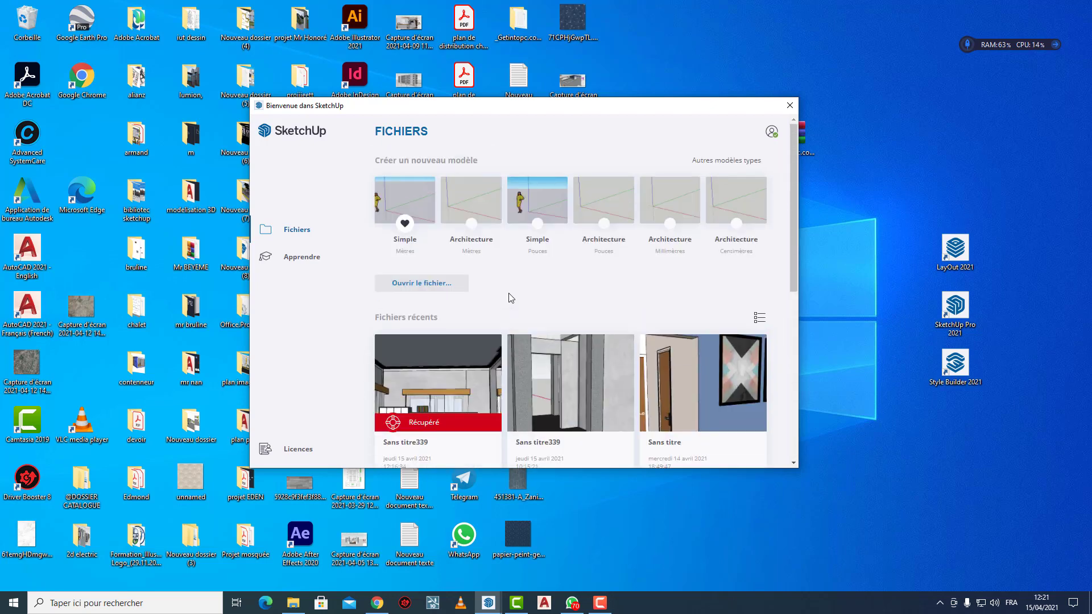
scroll(509, 293, down, 3)
scroll(518, 296, down, 1)
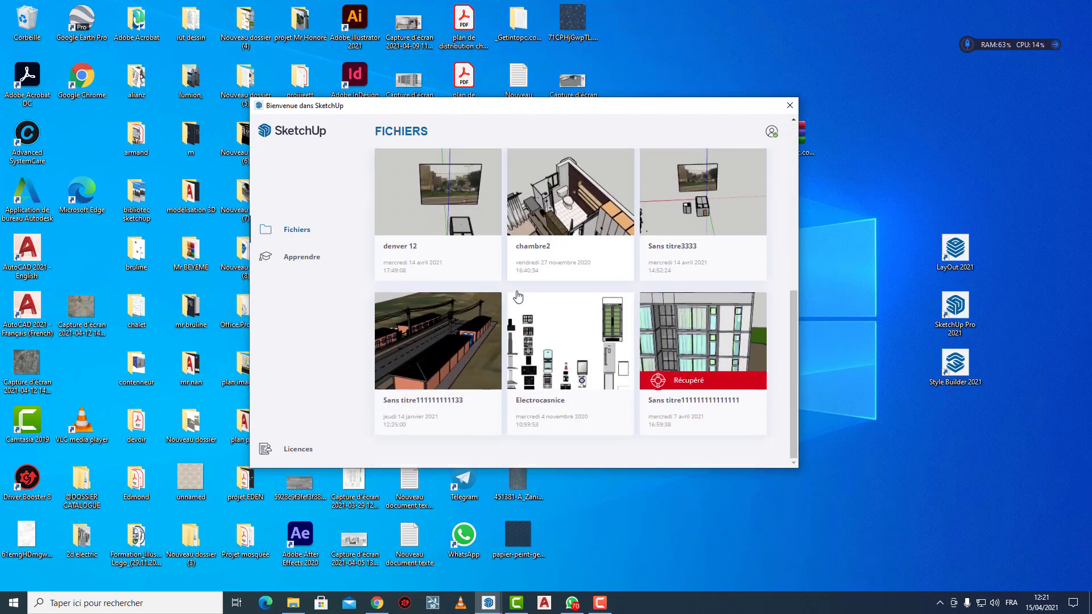
scroll(518, 296, up, 5)
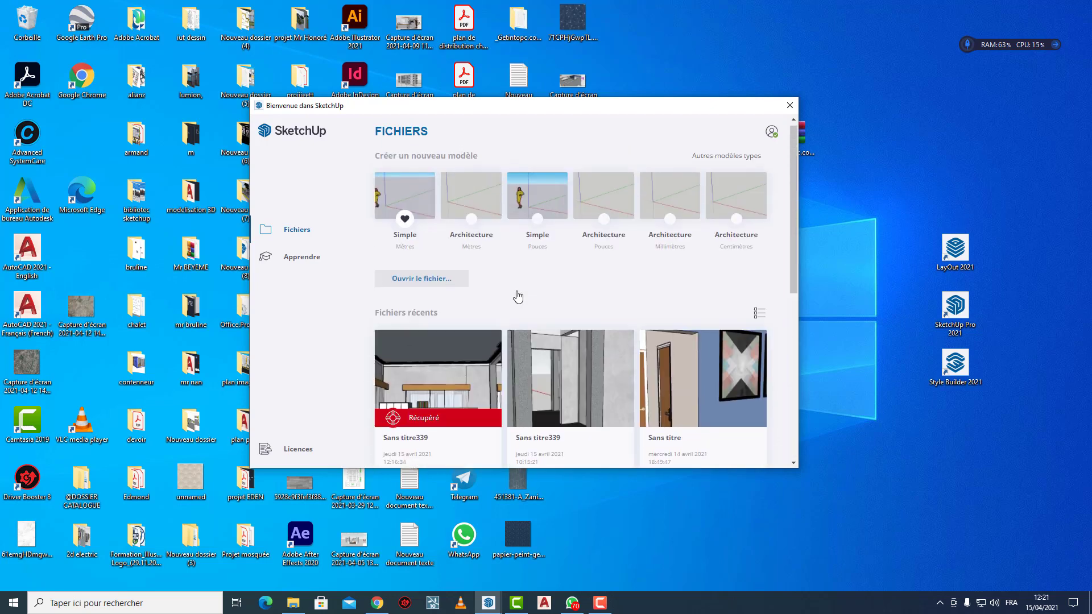
scroll(563, 345, down, 1)
scroll(563, 346, down, 5)
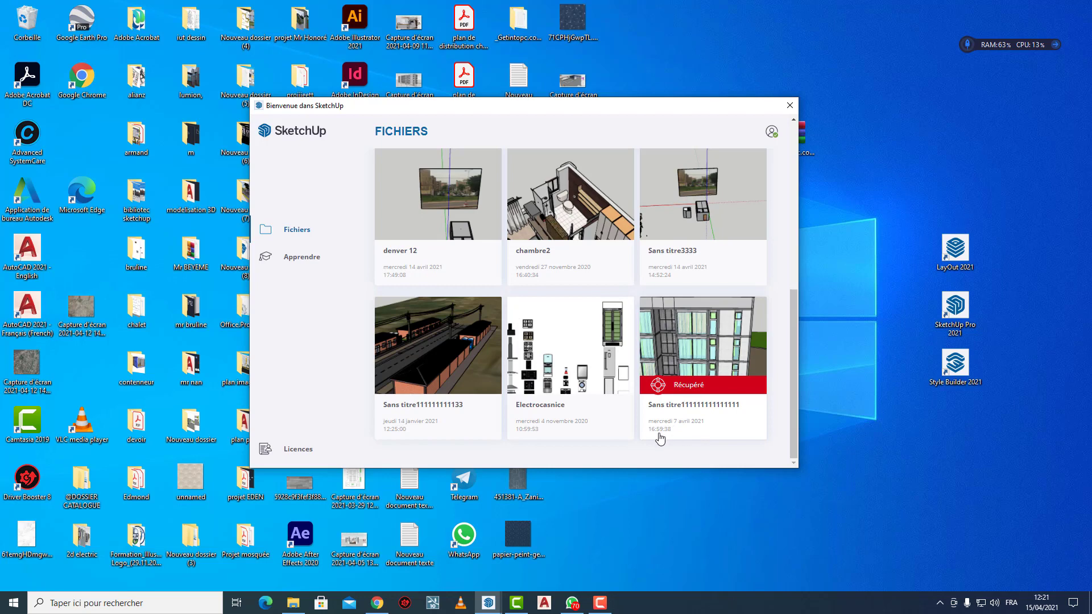
scroll(678, 428, up, 8)
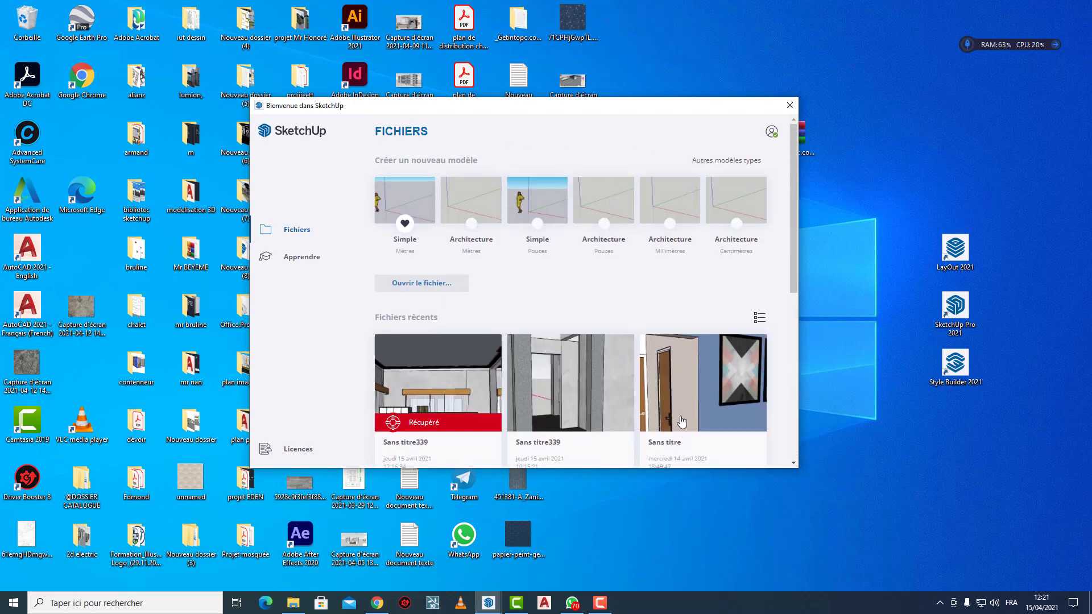
Show the recent files as a detailed list, look through it, and restore the thumbnail view
click(760, 317)
scroll(554, 369, down, 1)
scroll(555, 369, down, 5)
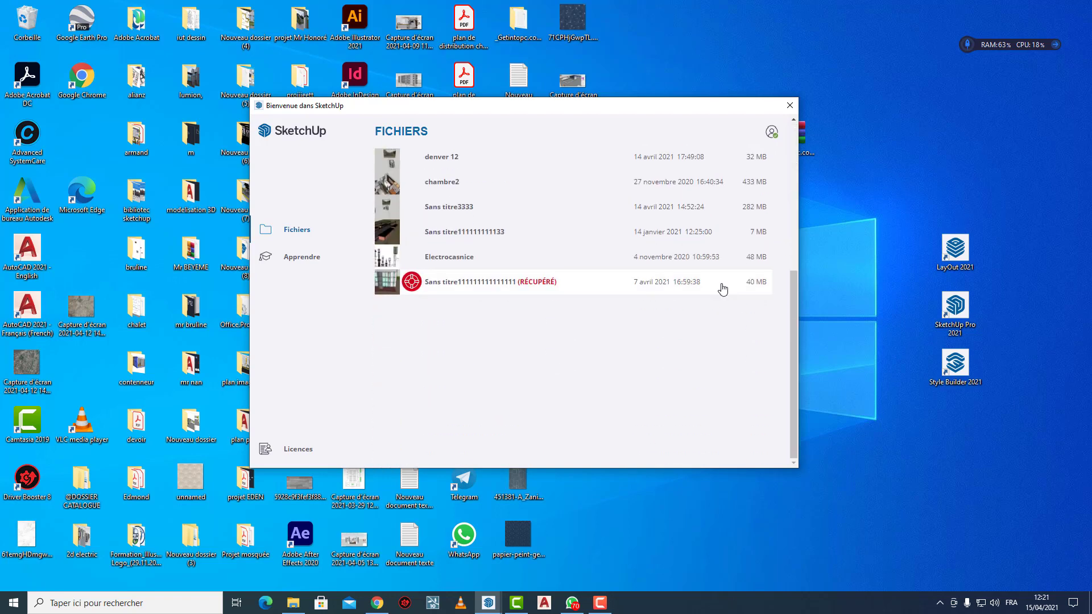
scroll(721, 288, up, 6)
click(759, 317)
scroll(629, 318, down, 5)
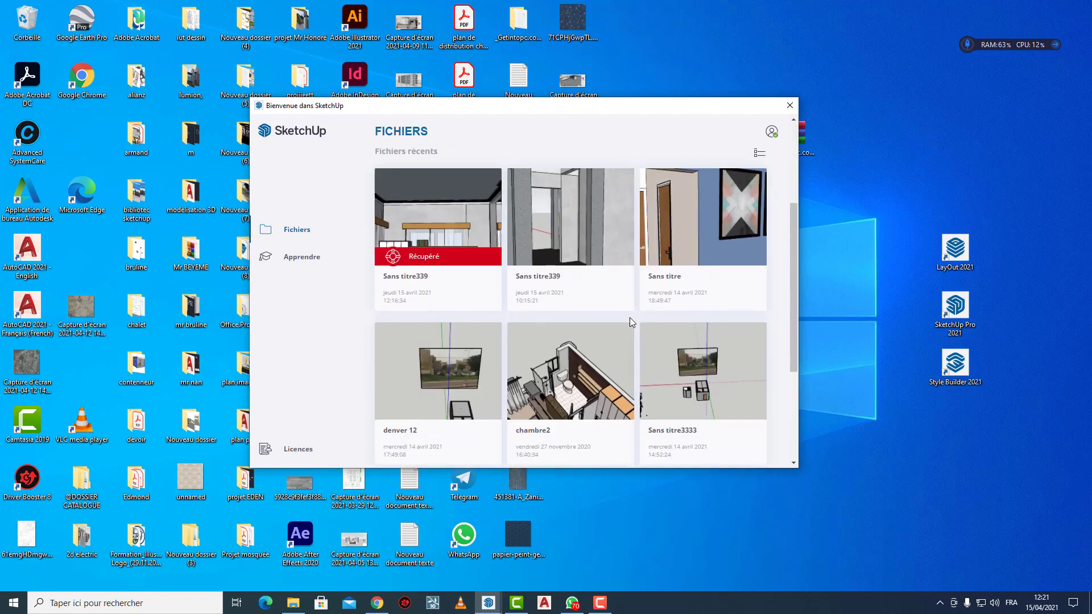
scroll(629, 318, up, 6)
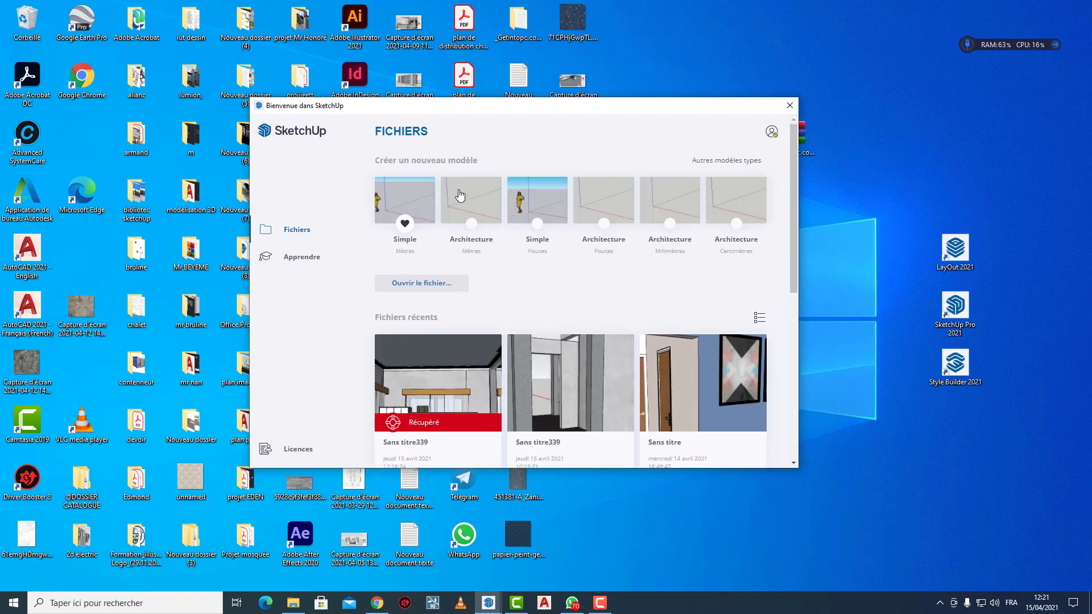
Create a new model from the Simple template and dismiss the notification and extension error reports shown during loading
click(469, 205)
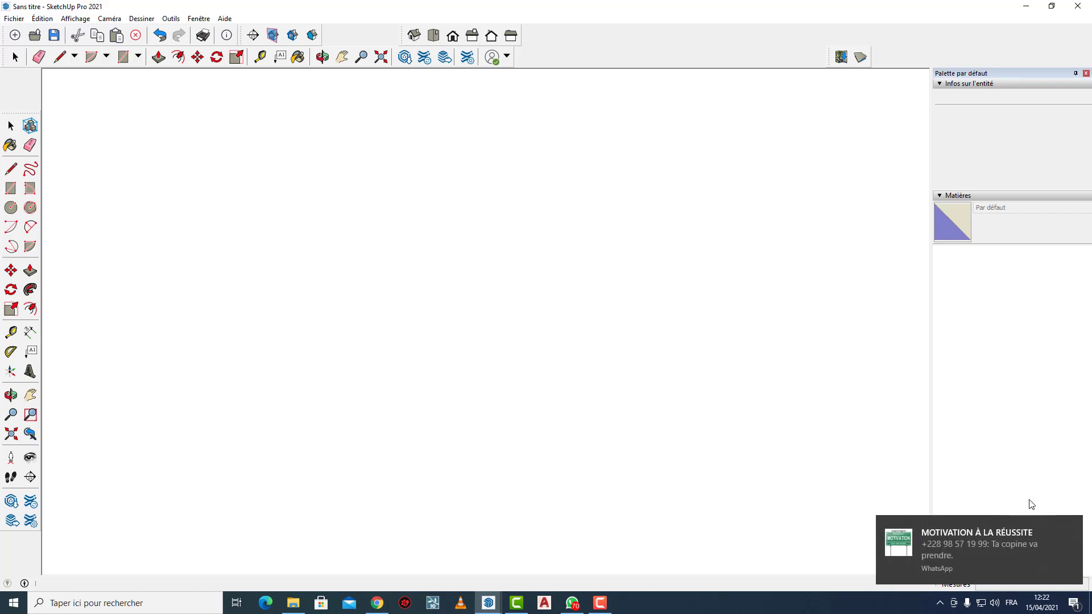
click(1071, 528)
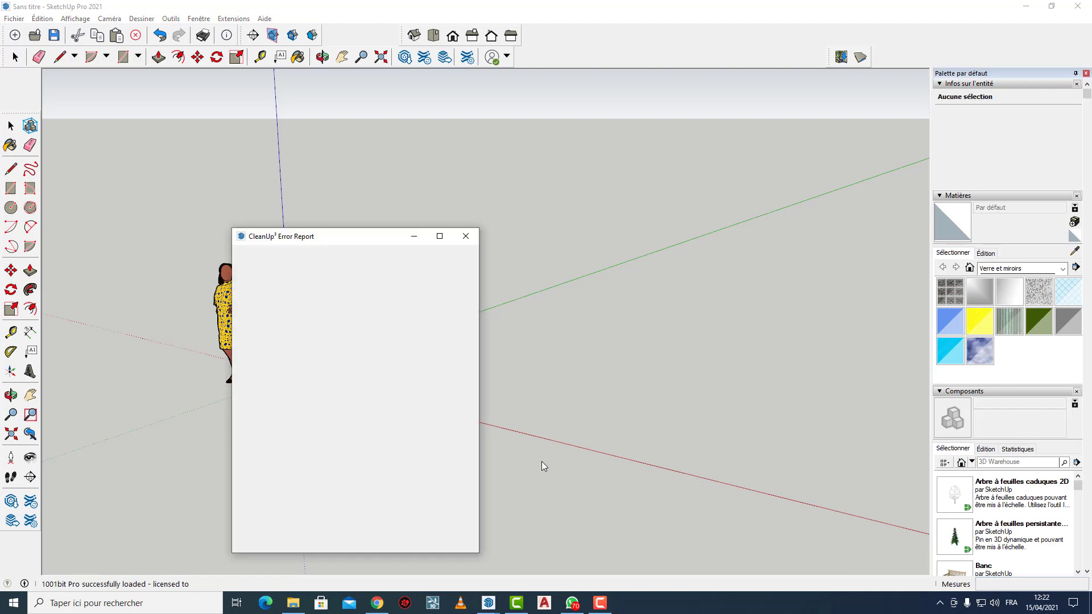
click(493, 319)
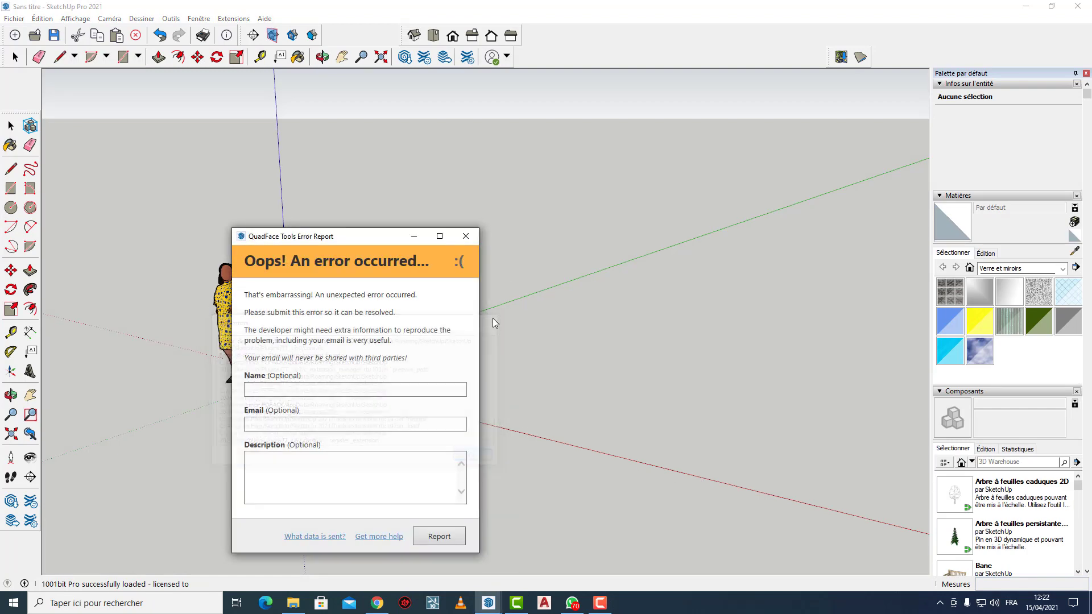
click(466, 236)
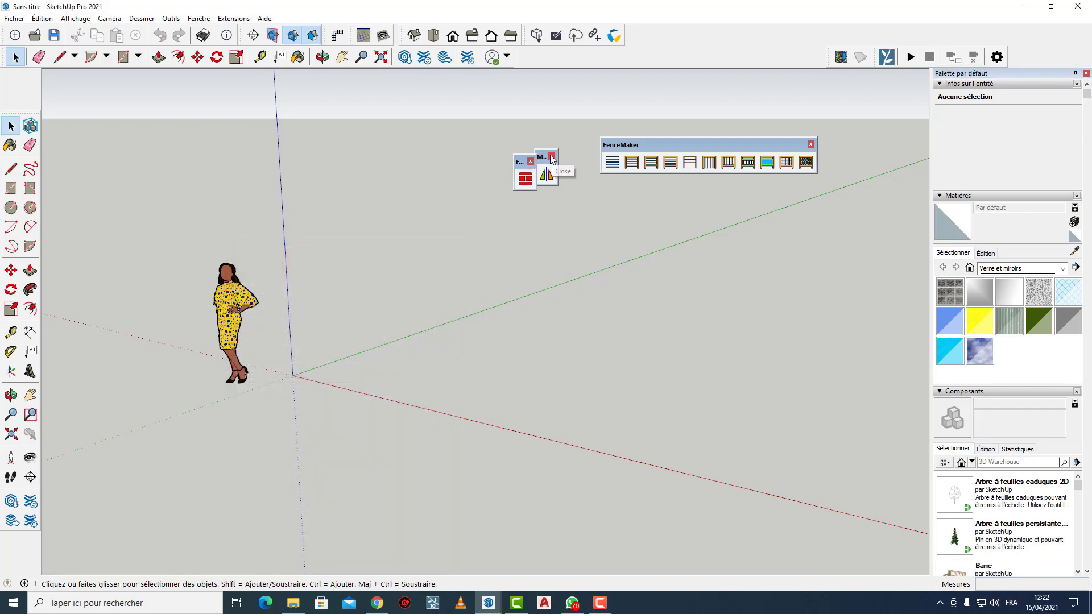
Close the floating extension toolbars, including FenceMaker, and ignore the extension updates
click(551, 156)
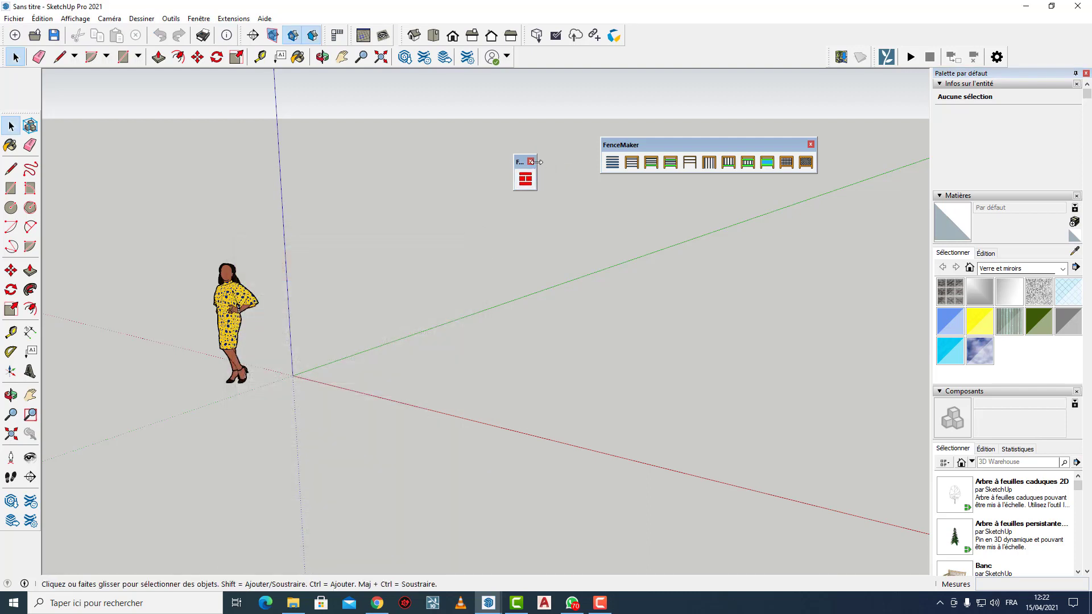
click(811, 145)
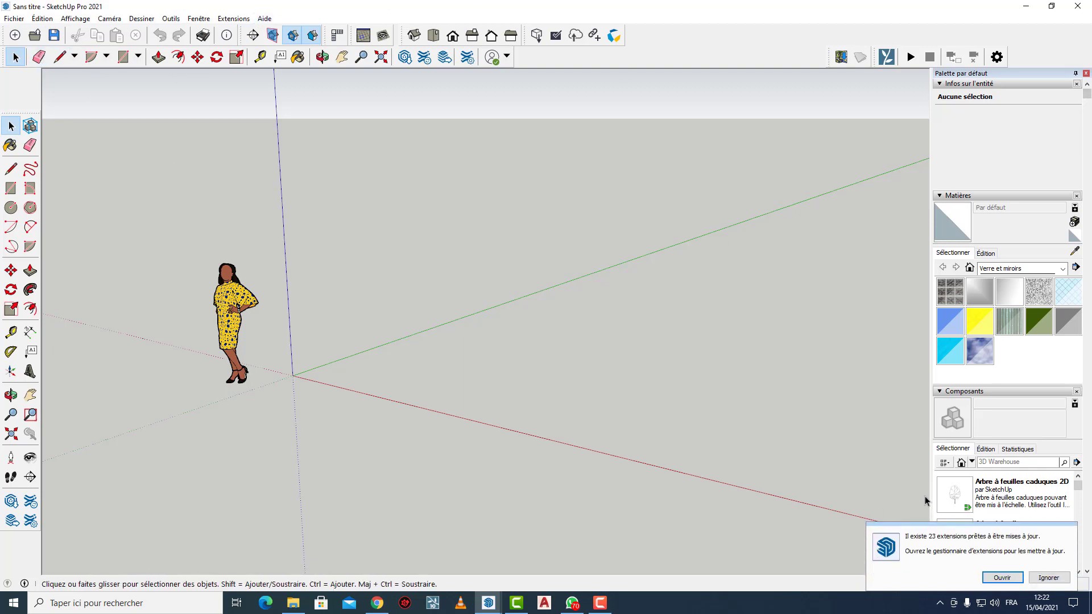
click(1067, 581)
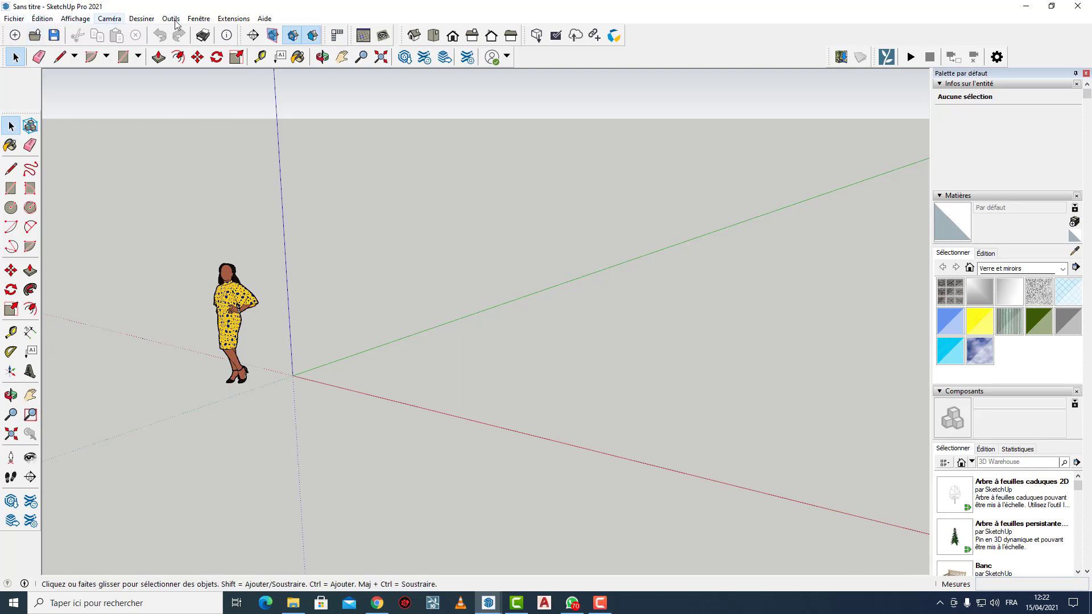
Review the file commands, including sending the model to LayOut, and minimize the SketchUp window to return to the desktop
click(12, 20)
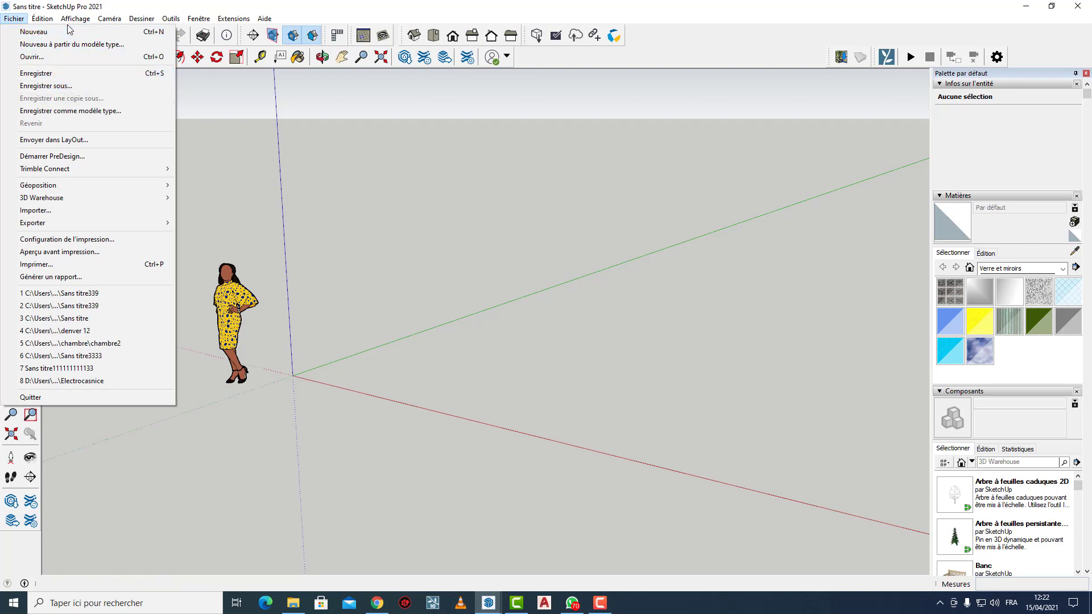
click(73, 140)
click(1026, 6)
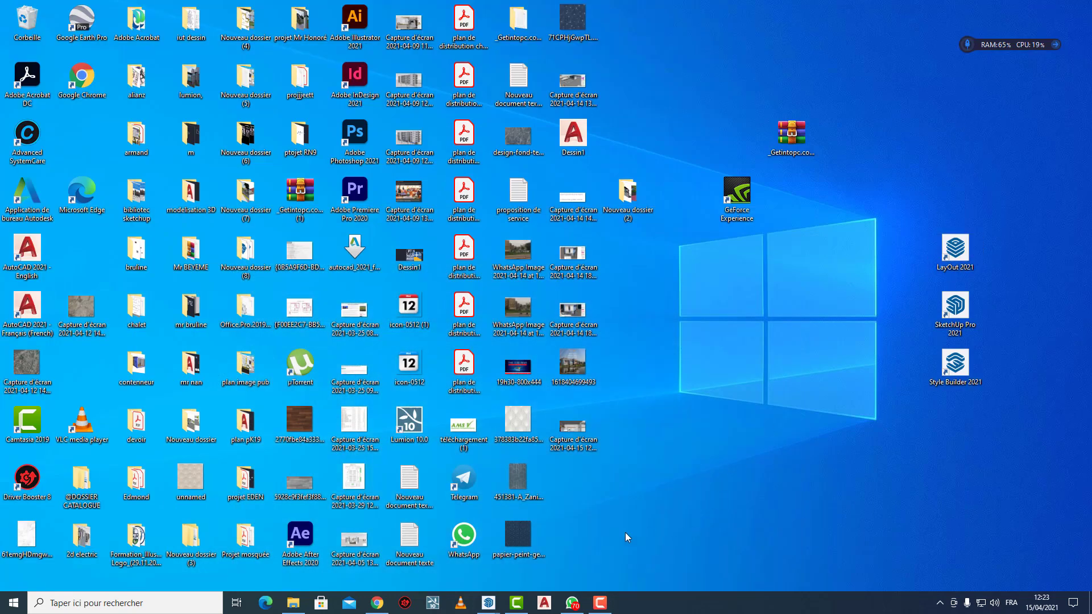
Switch back to SketchUp Pro, view the file import dialog, and close it without importing anything
mouse_move(488, 603)
click(541, 559)
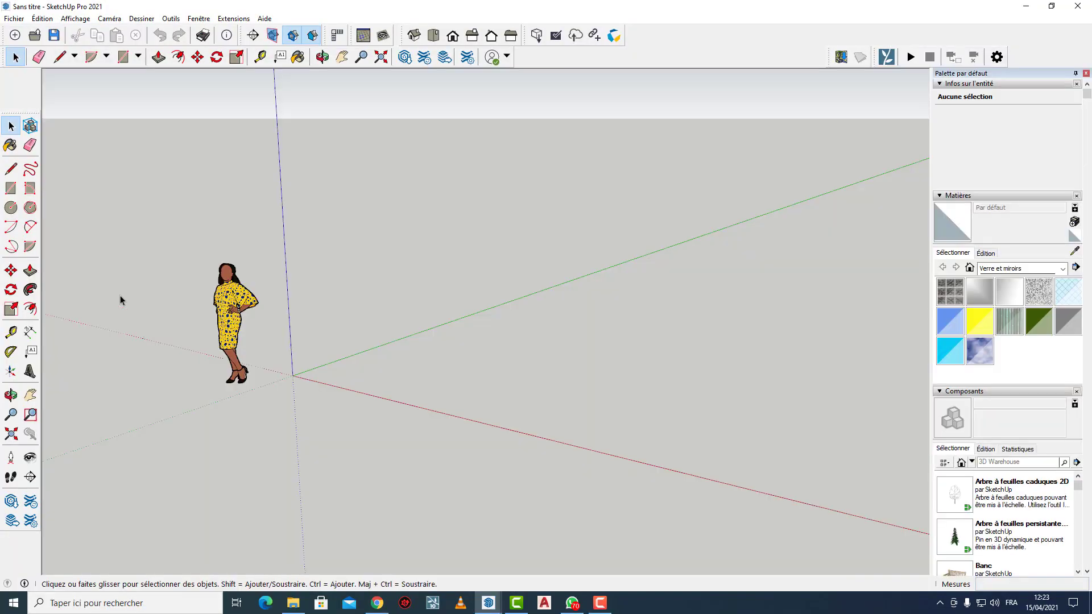
click(13, 18)
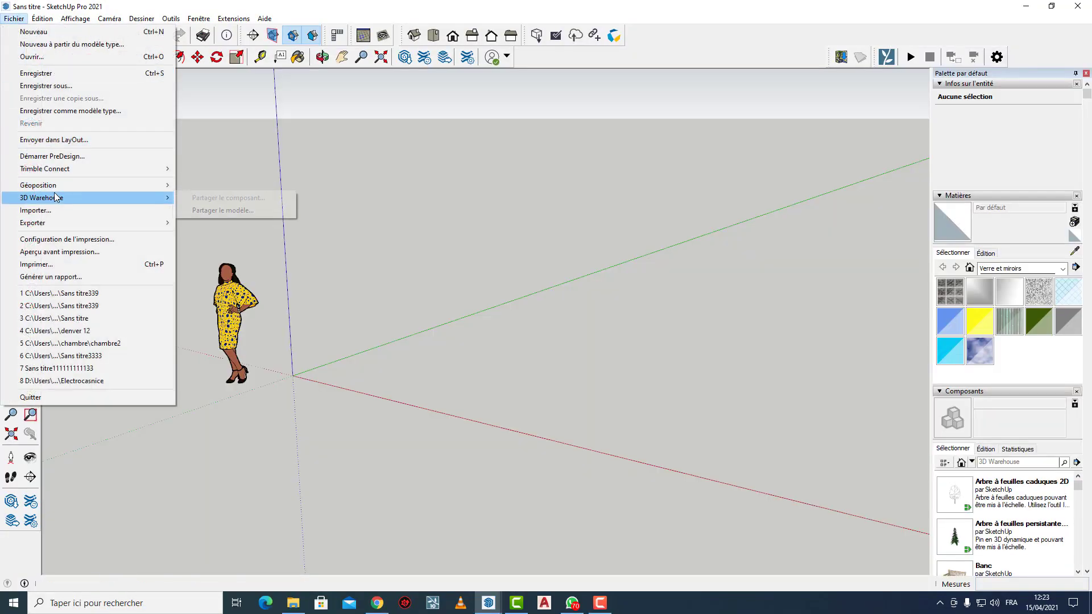
mouse_move(54, 187)
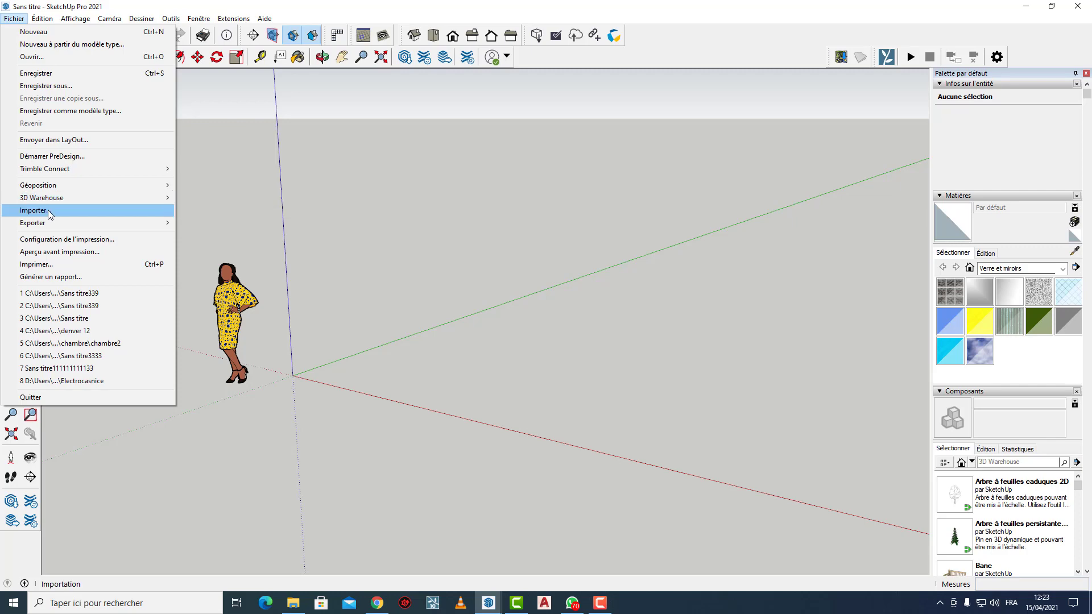
click(48, 211)
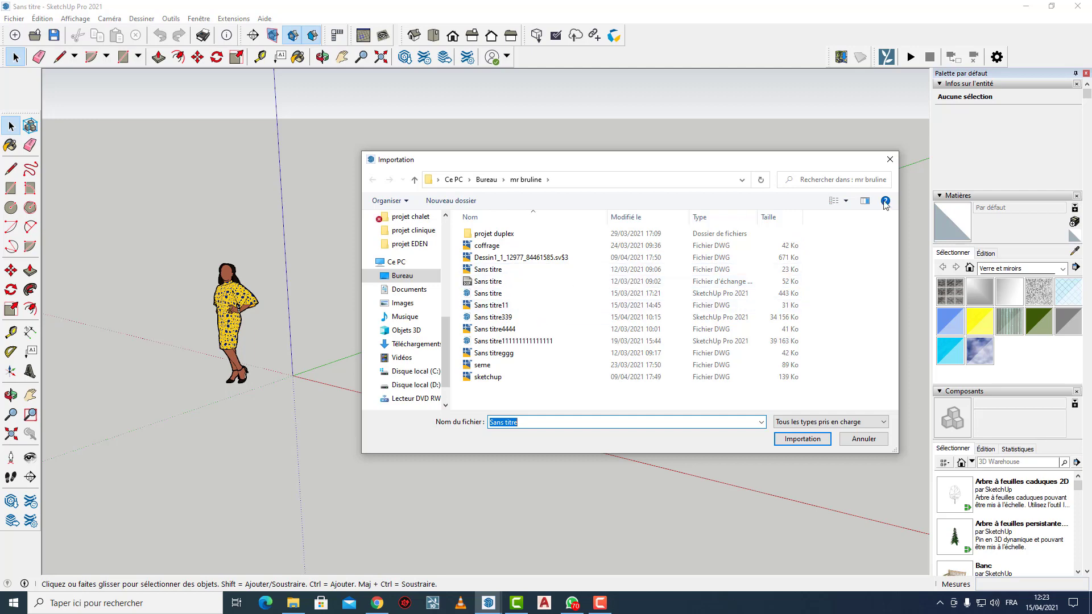
click(890, 160)
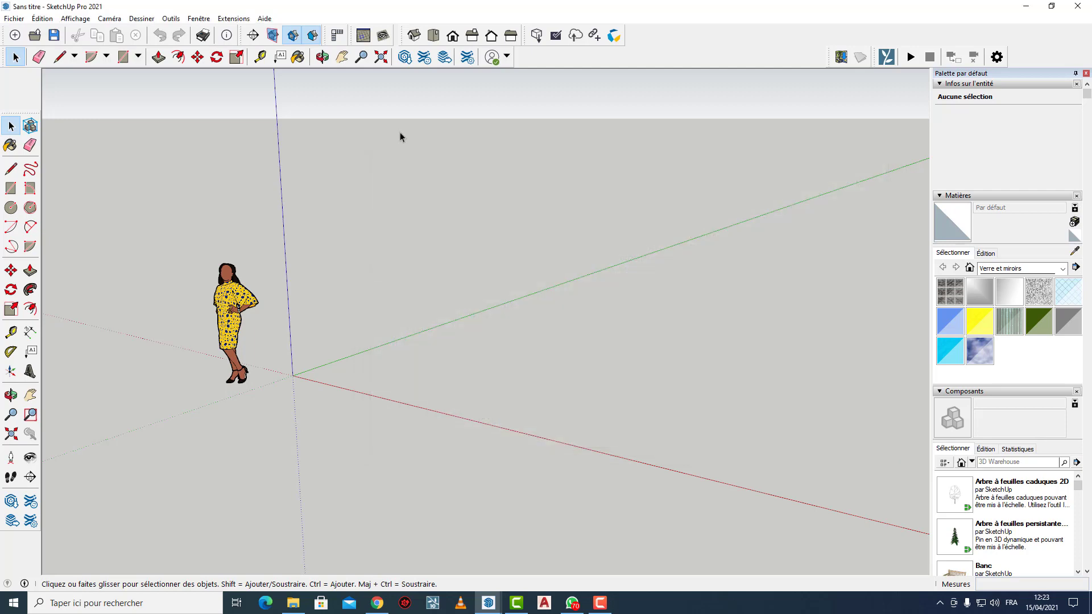
Review the Trimble Connect and export options among the file commands
click(13, 18)
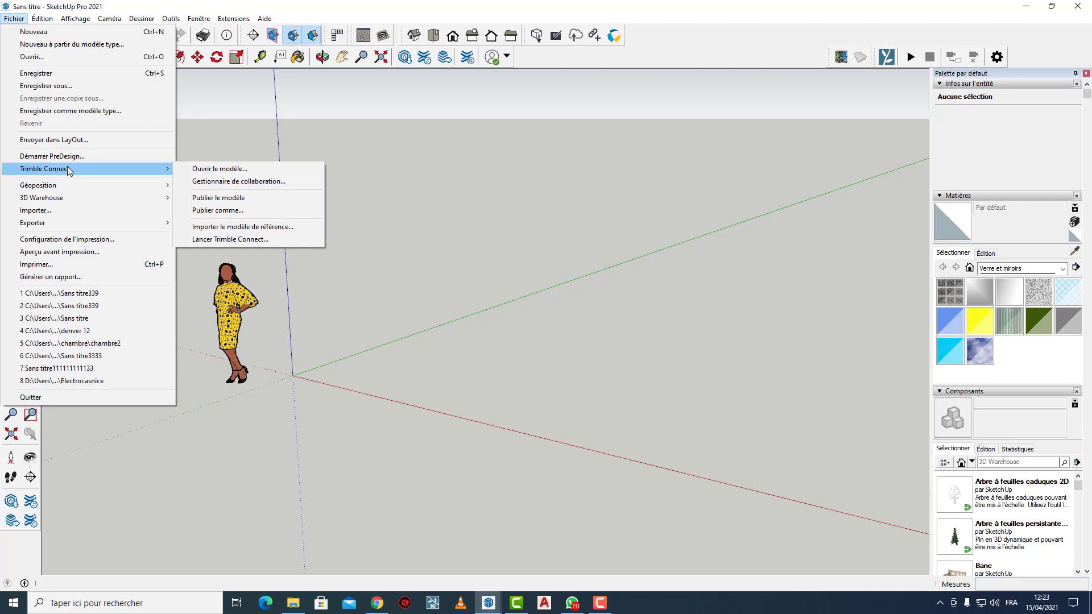
mouse_move(76, 224)
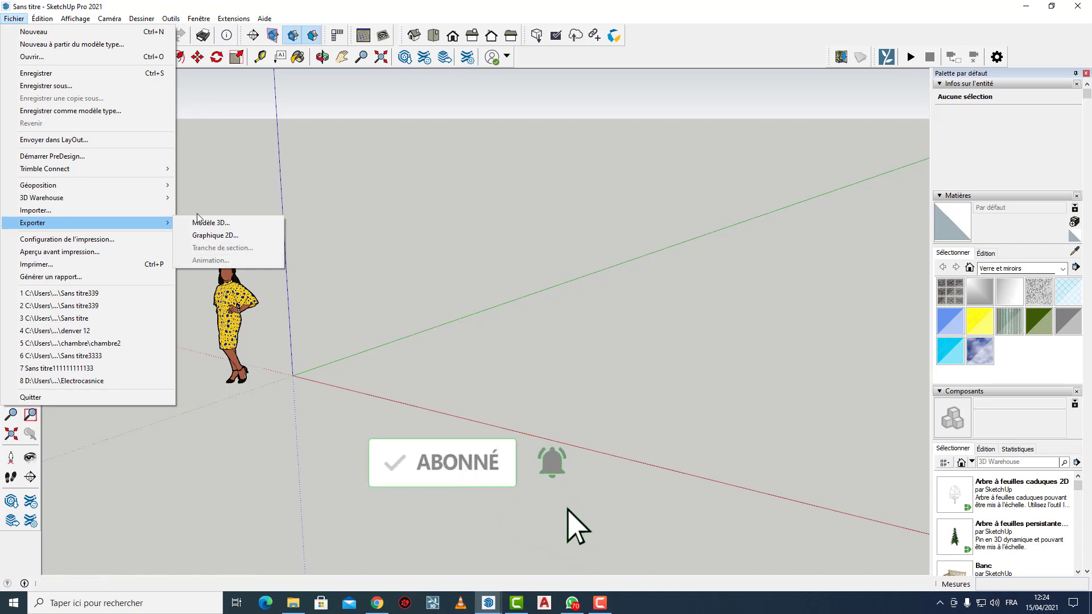
click(808, 313)
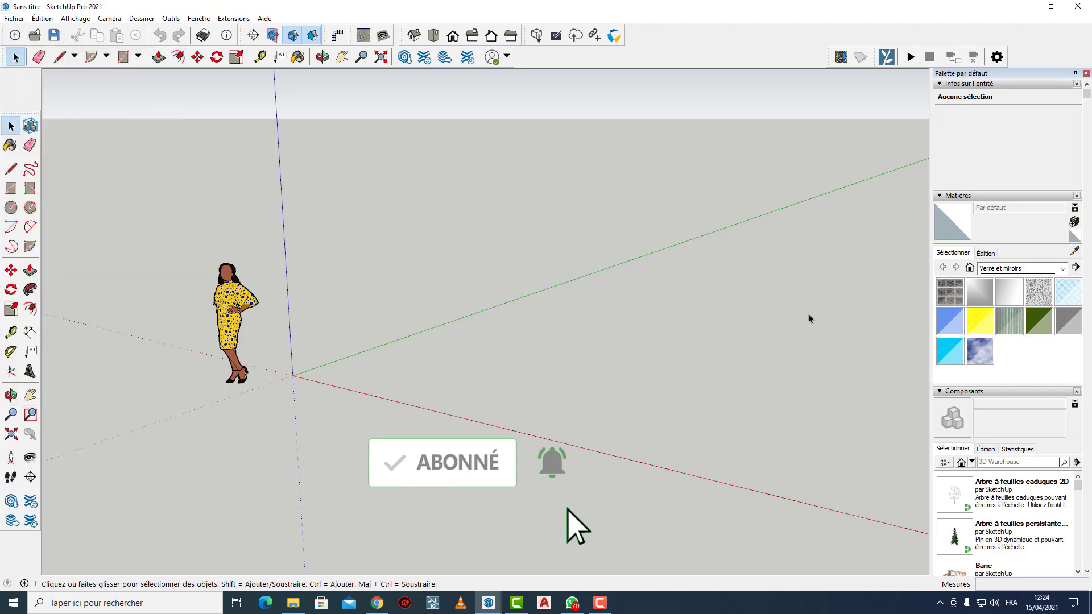
Look through the component samples and the remaining sections of the default tray, down to Scènes and Instructeur
scroll(1024, 310, down, 7)
scroll(986, 113, up, 3)
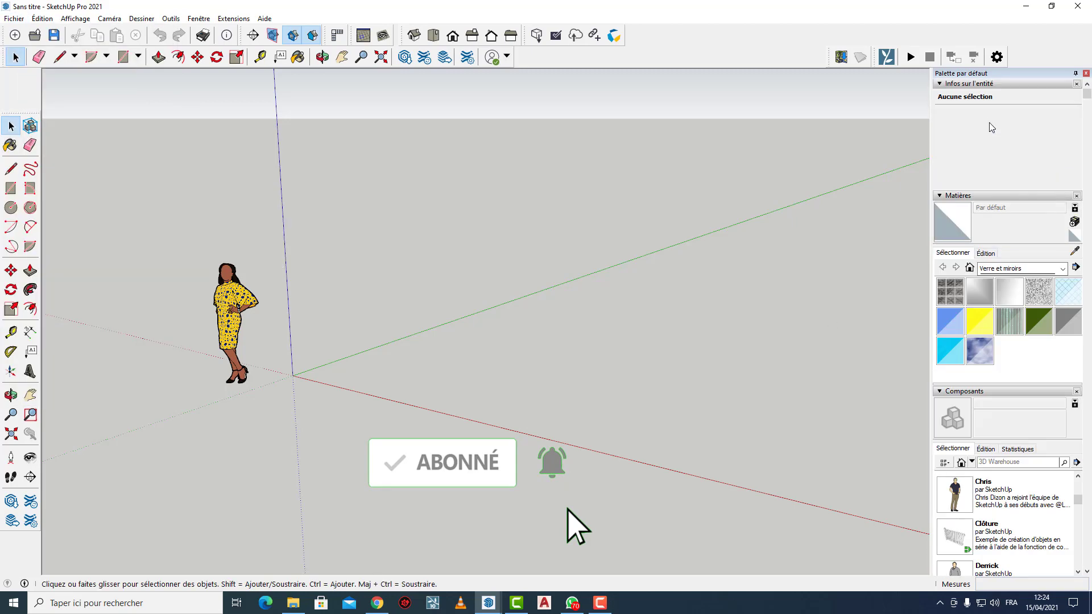
scroll(967, 228, down, 6)
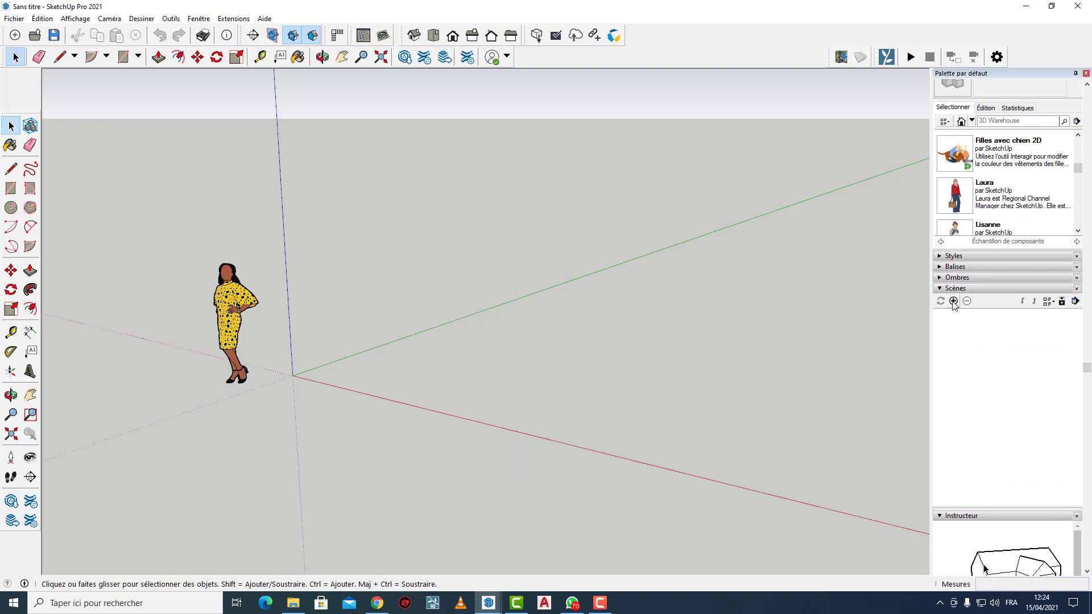
Review the file commands with the recent files, and the editing commands, including Déverrouiller, without running any
click(15, 18)
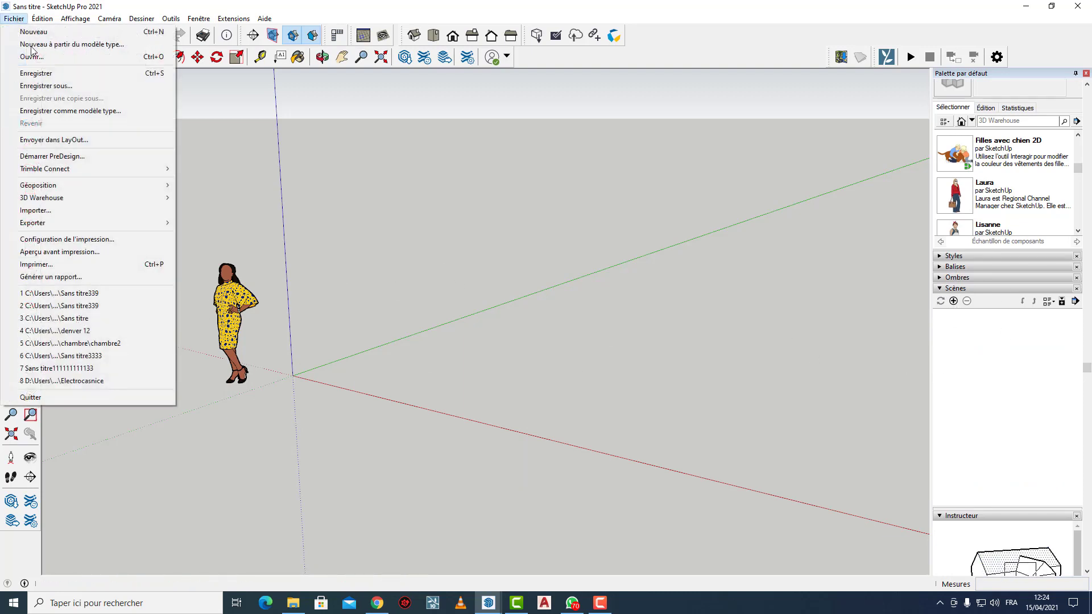
mouse_move(42, 223)
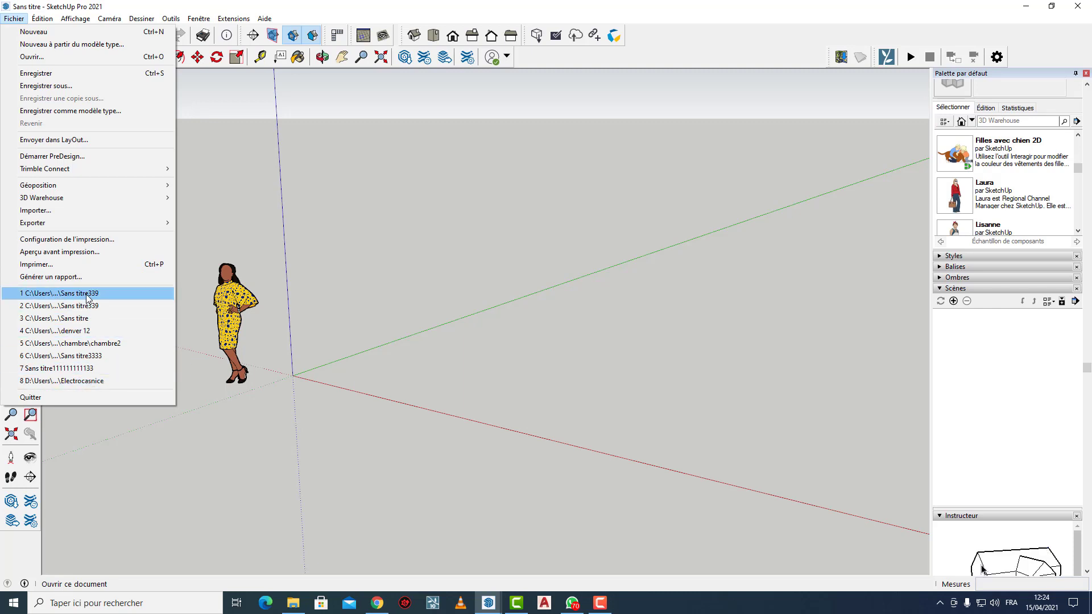
click(224, 189)
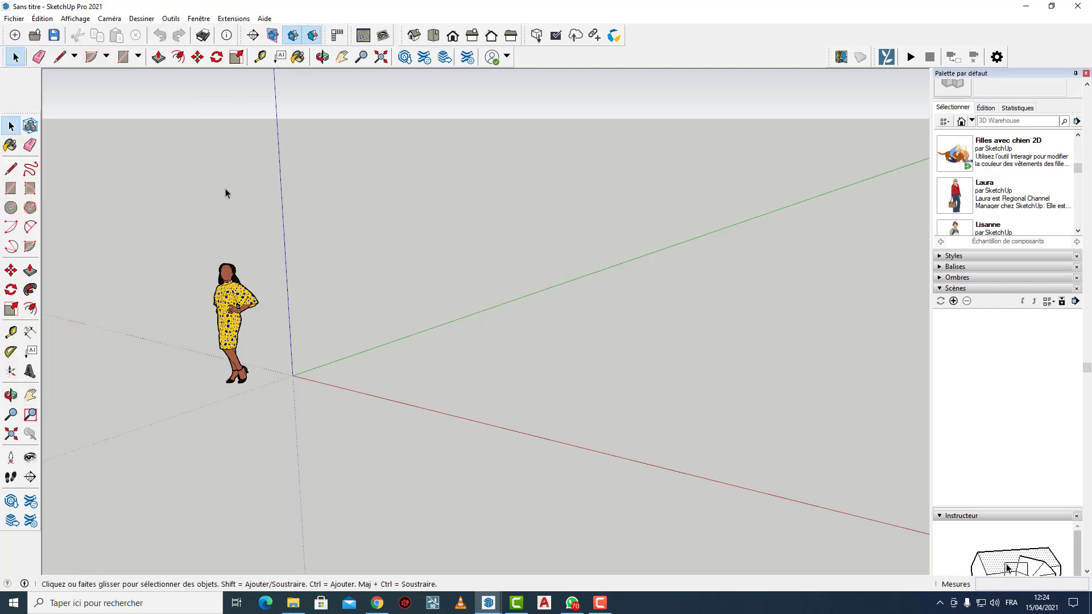
click(43, 19)
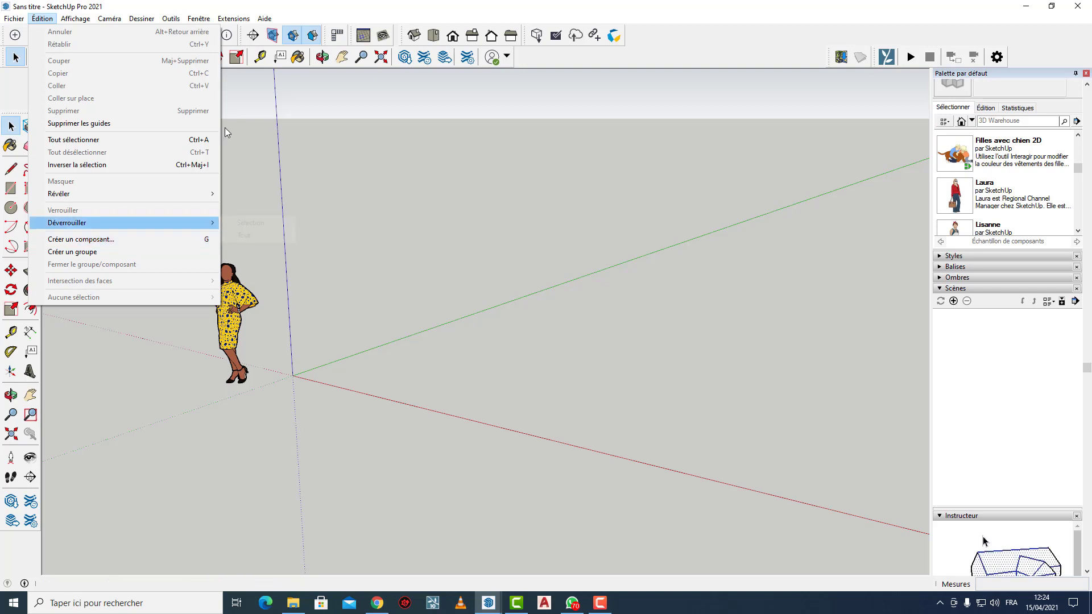
click(304, 92)
Undock the Premiers pas, Standard, Section, single-icon and UV Editor toolbars so they float over the drawing area
click(85, 20)
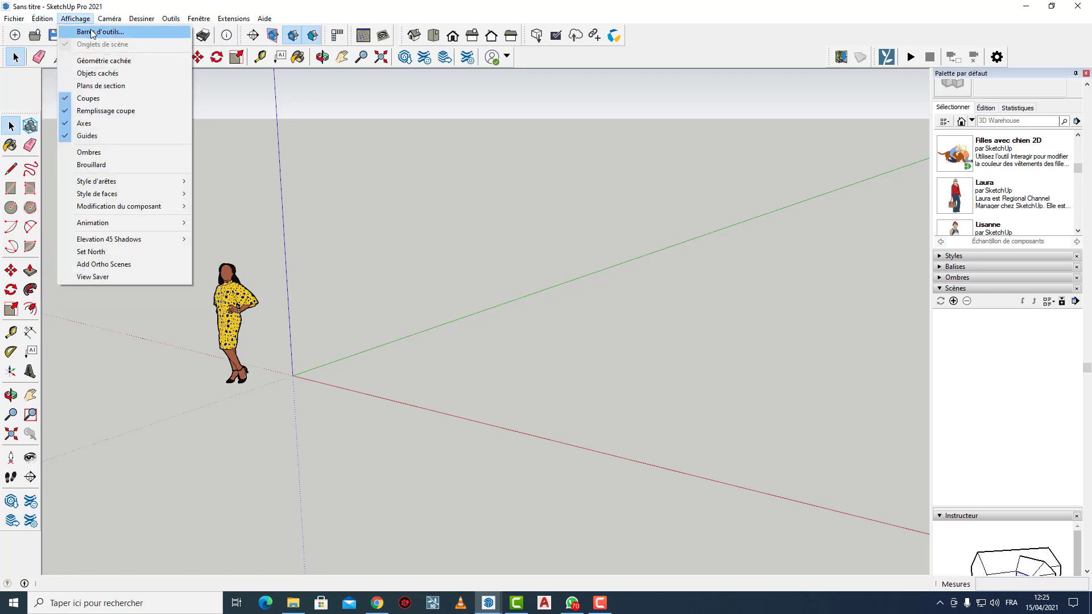
click(236, 57)
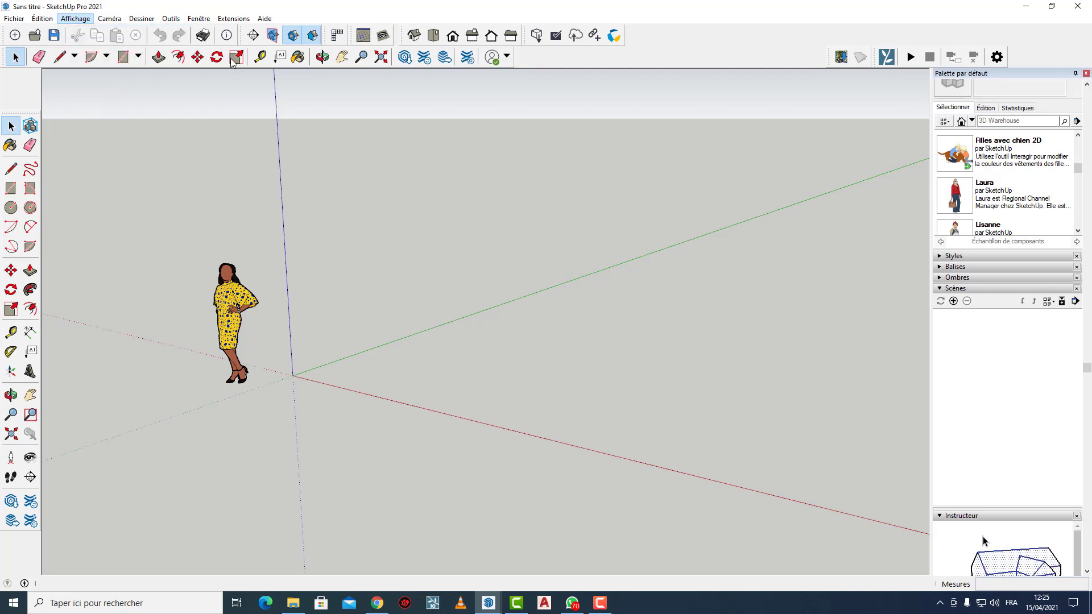
drag(13, 59, 365, 183)
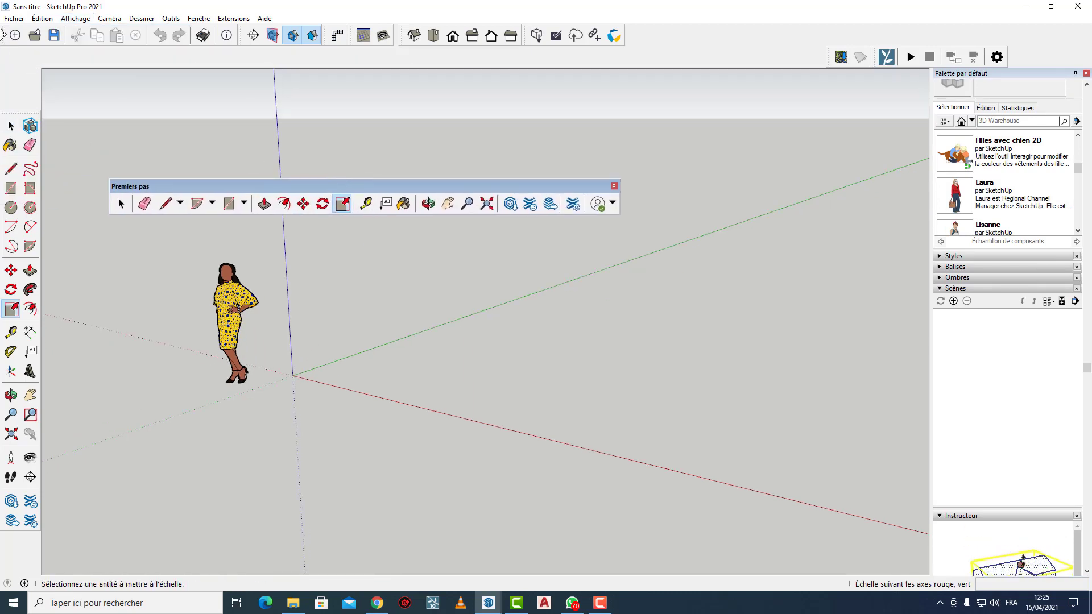
drag(4, 35, 243, 143)
drag(241, 35, 233, 101)
drag(323, 36, 392, 121)
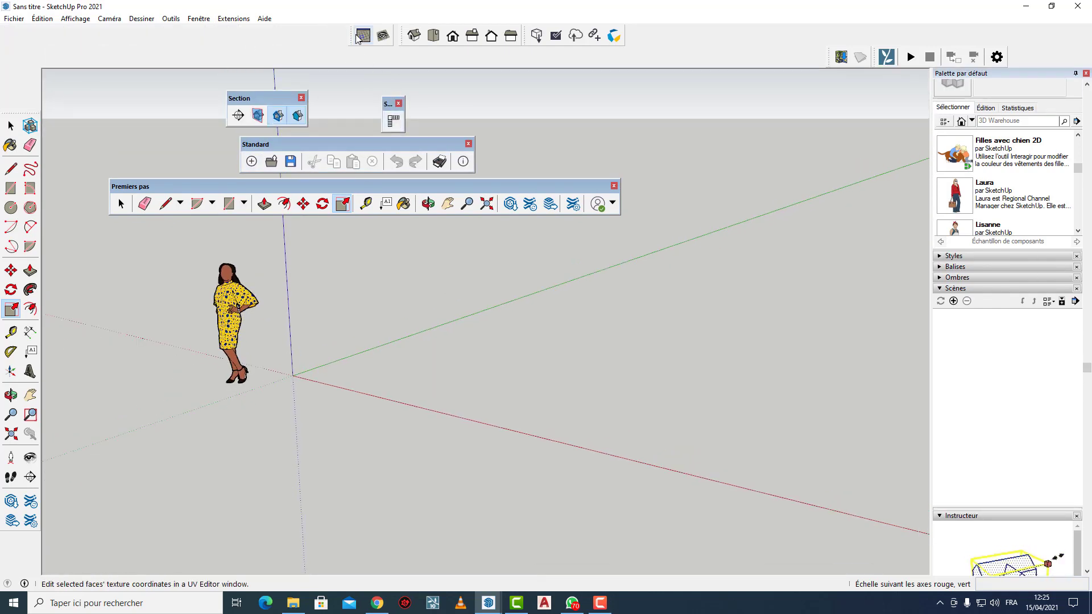
drag(351, 38, 501, 140)
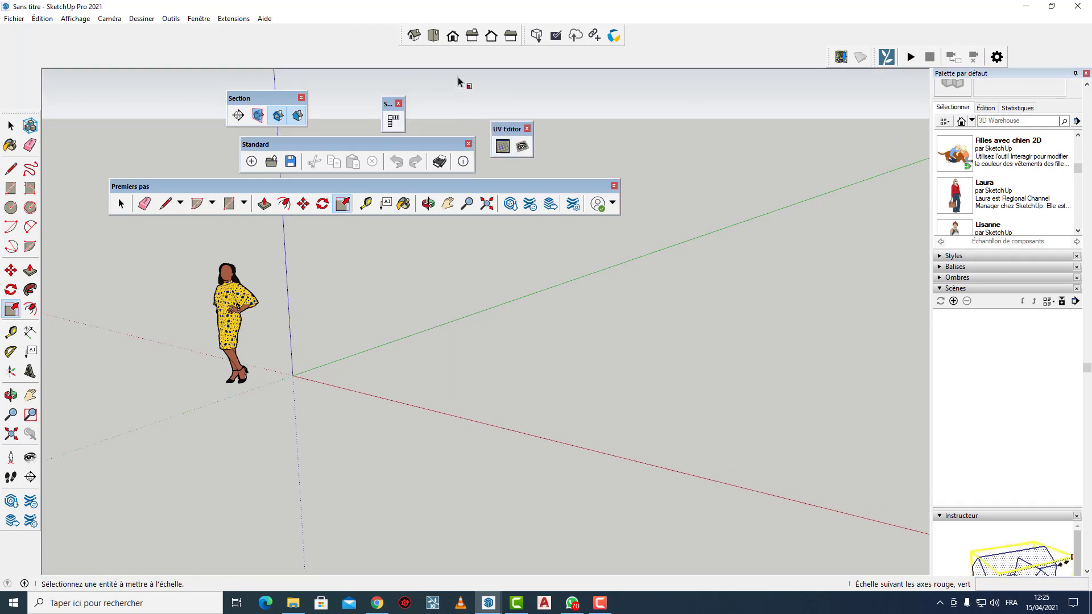
Float the Vues, Trimble Connect, Lieu and Lumion LiveSync toolbars, and reposition the large tool set and Premiers pas toolbars
drag(407, 35, 514, 298)
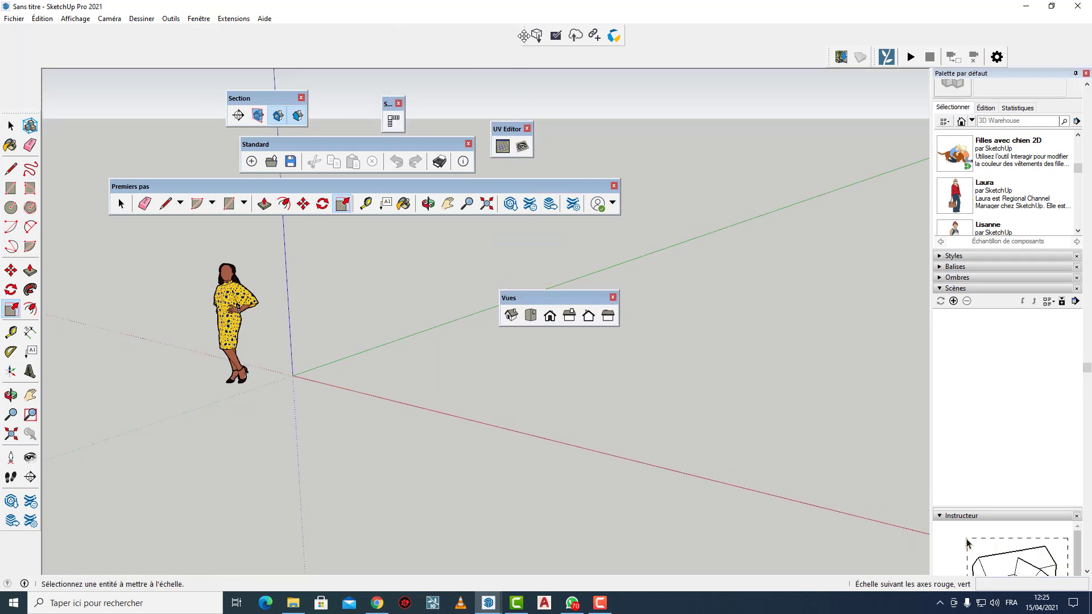
drag(526, 37, 790, 165)
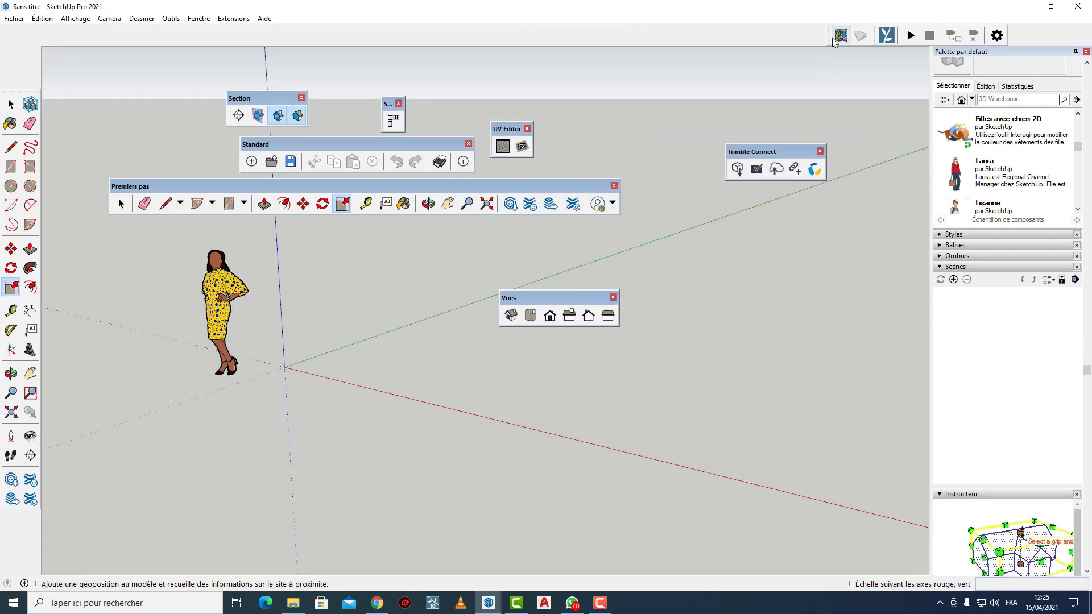
drag(834, 36, 654, 122)
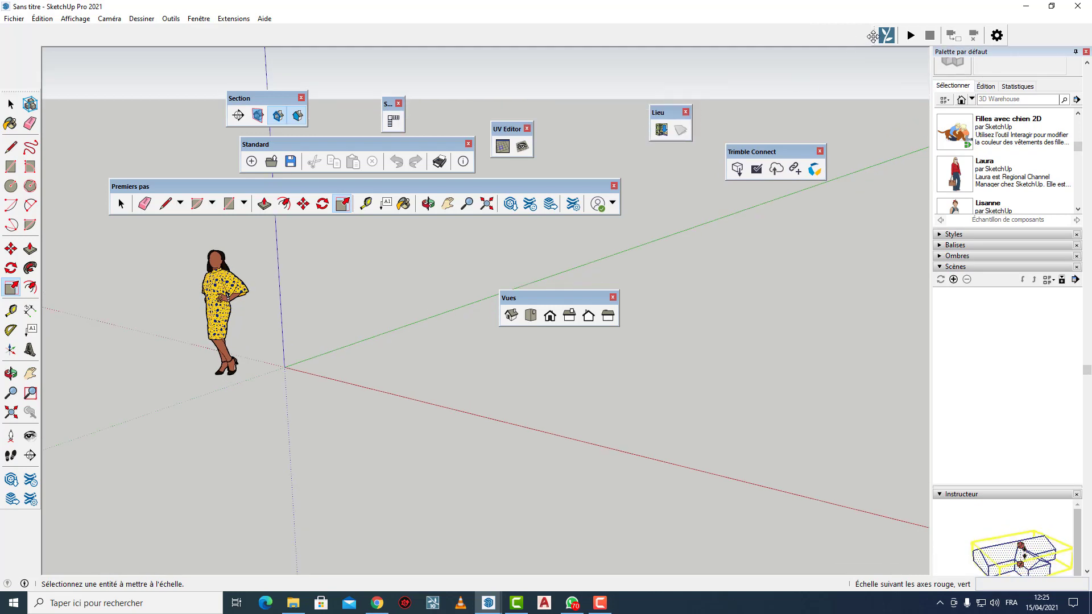
drag(879, 35, 732, 259)
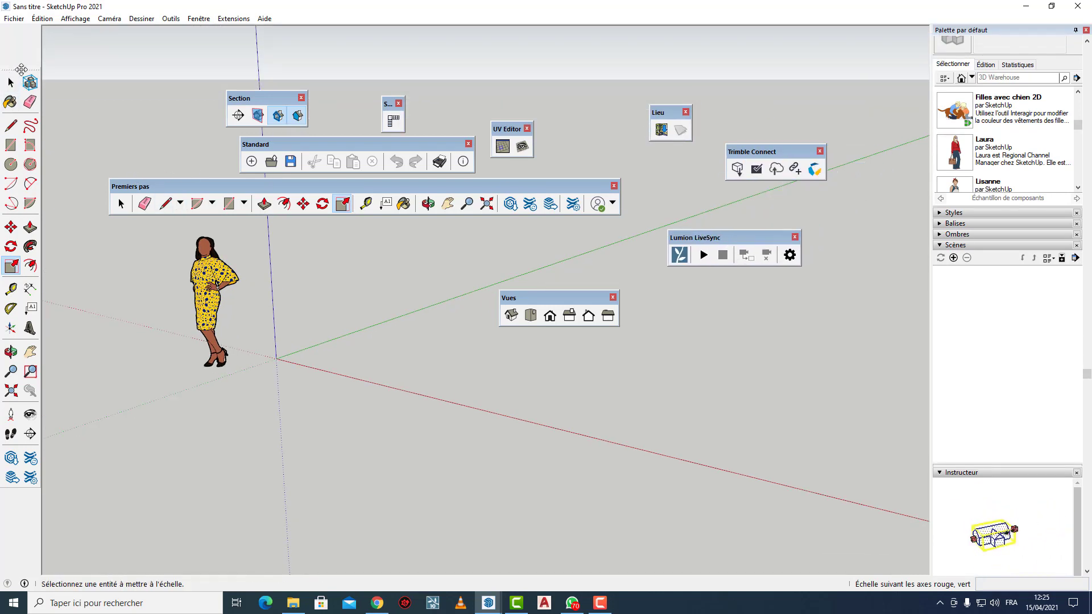
drag(14, 67, 2, 153)
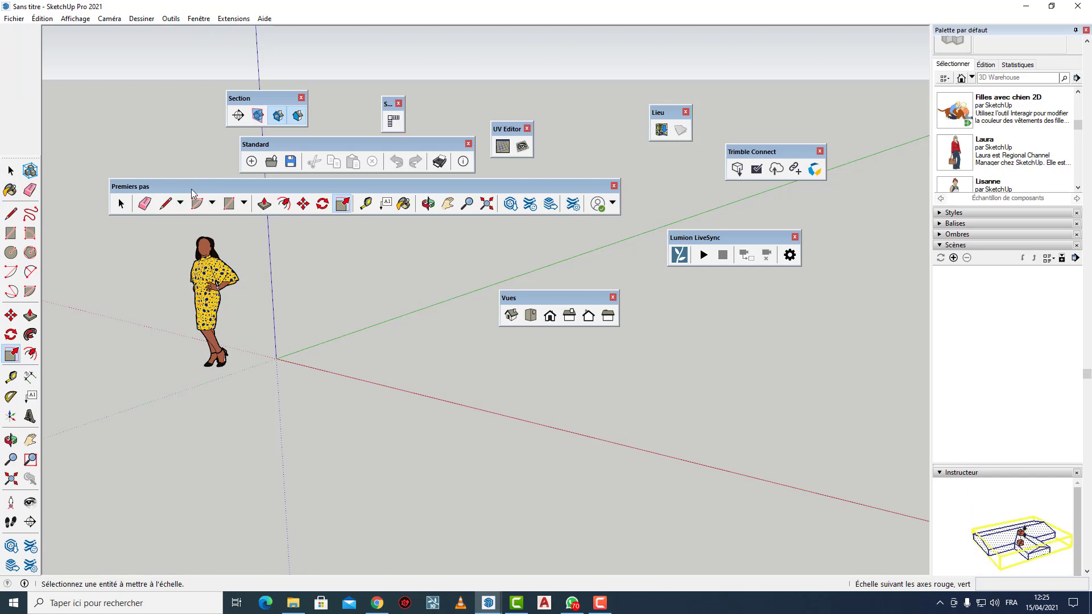
drag(190, 177, 170, 59)
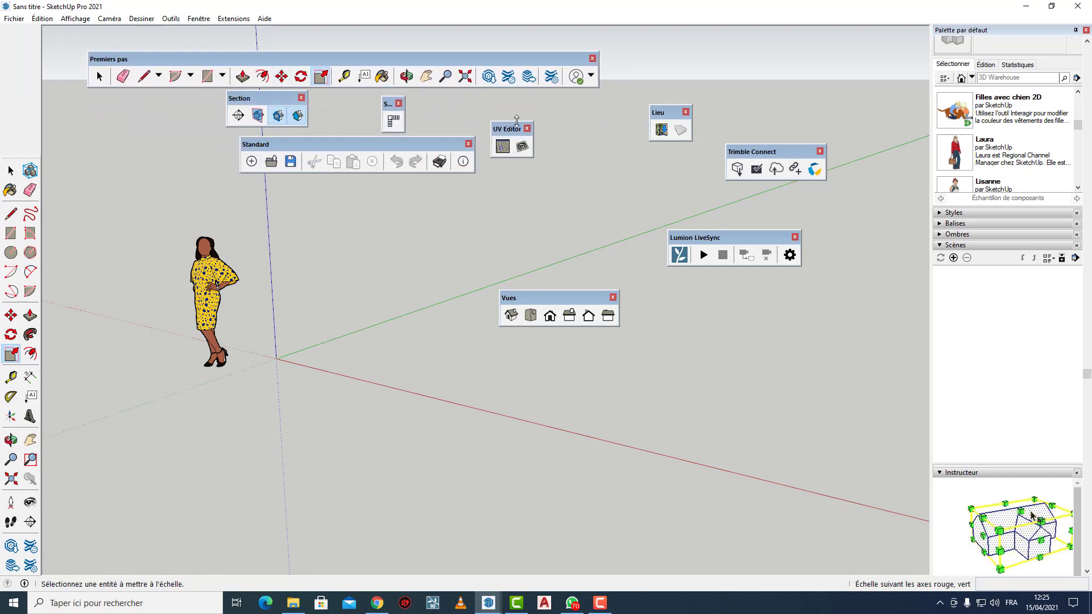
Look through the list of available toolbars, toggle 2D Outils on and off, and close the list
click(82, 20)
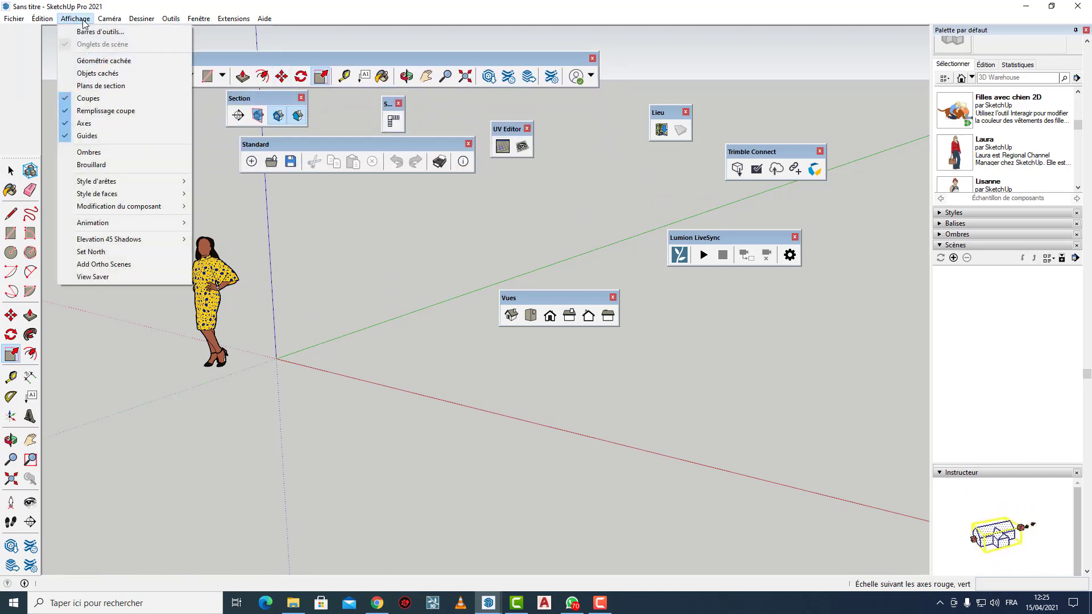
click(84, 32)
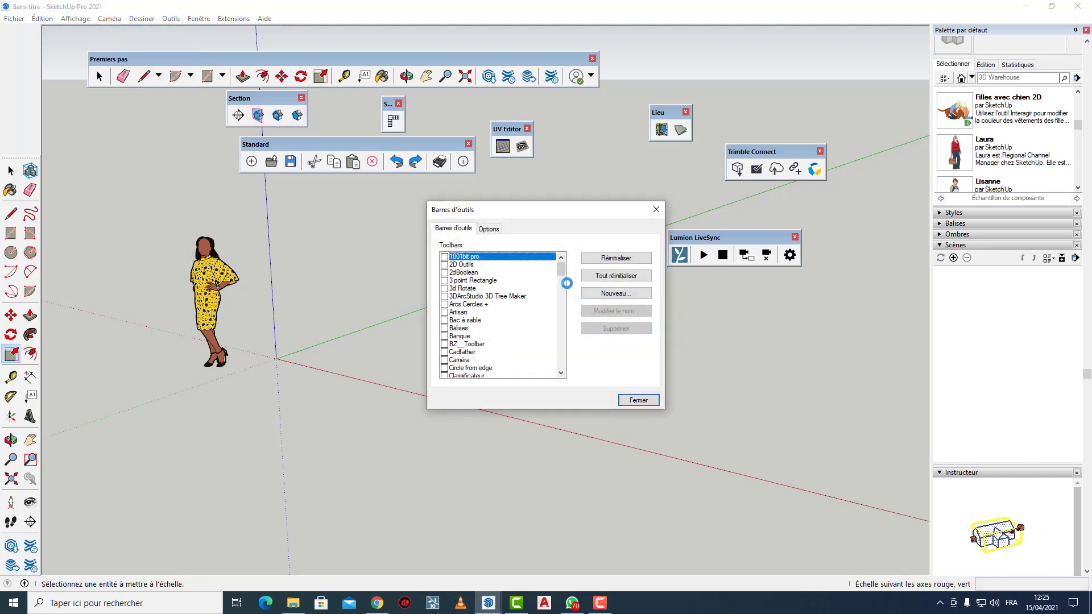
scroll(521, 286, down, 12)
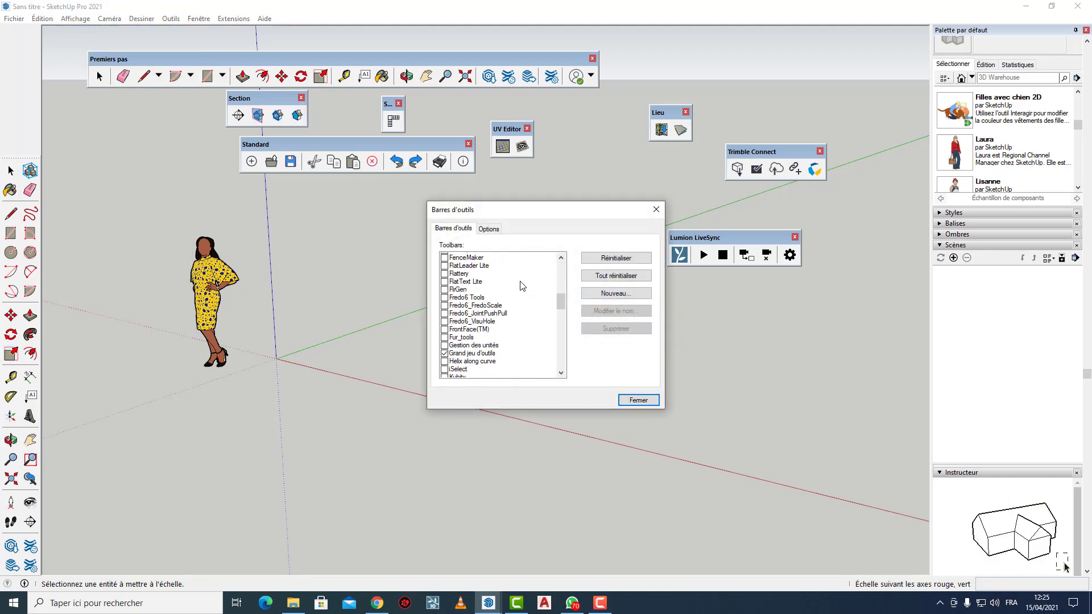
scroll(521, 286, up, 12)
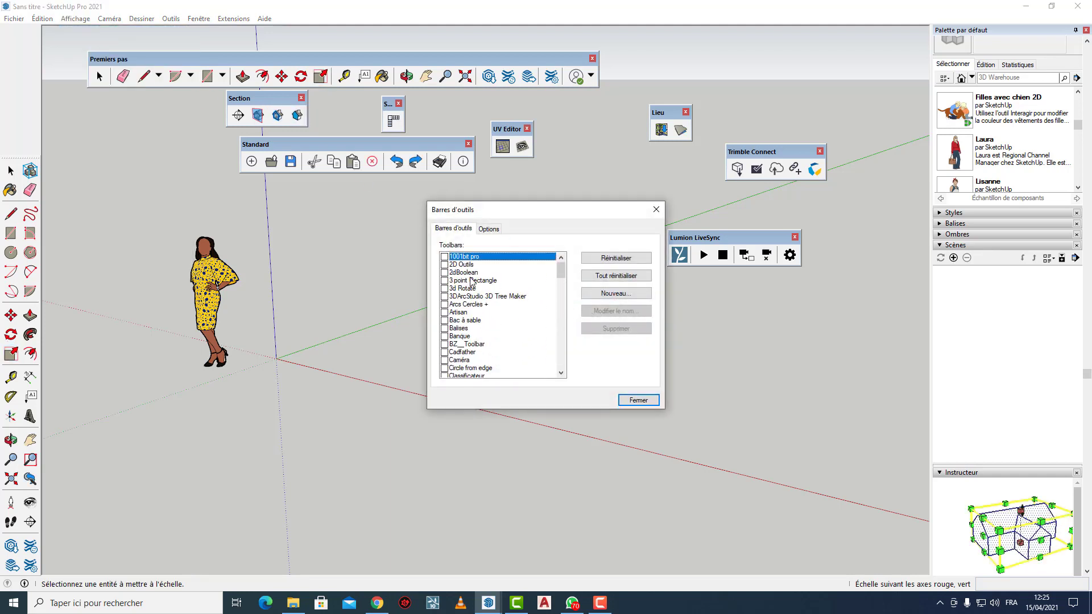
click(445, 264)
click(445, 265)
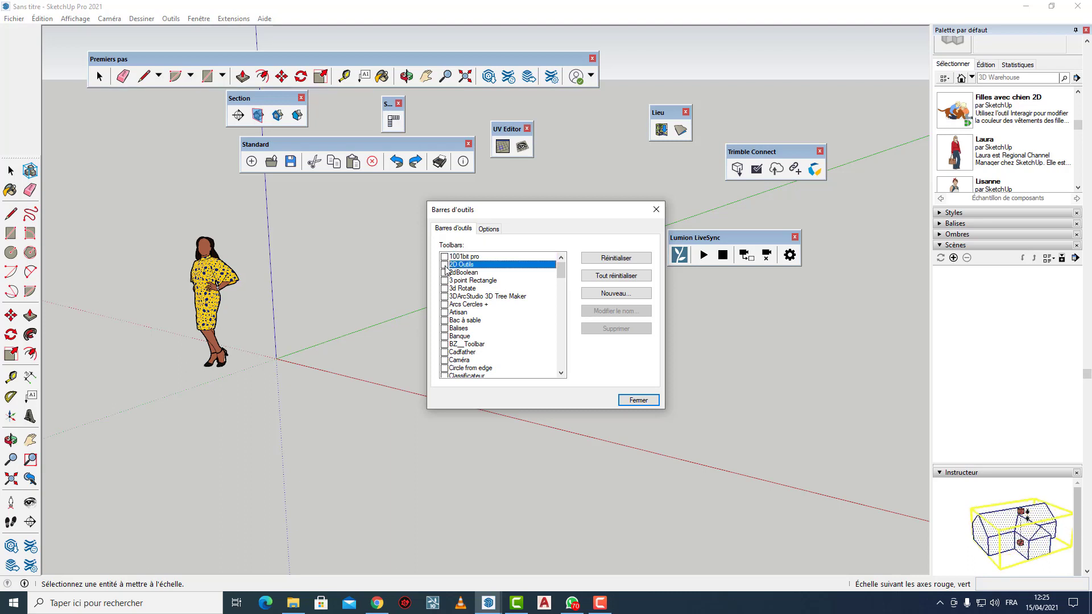
click(648, 401)
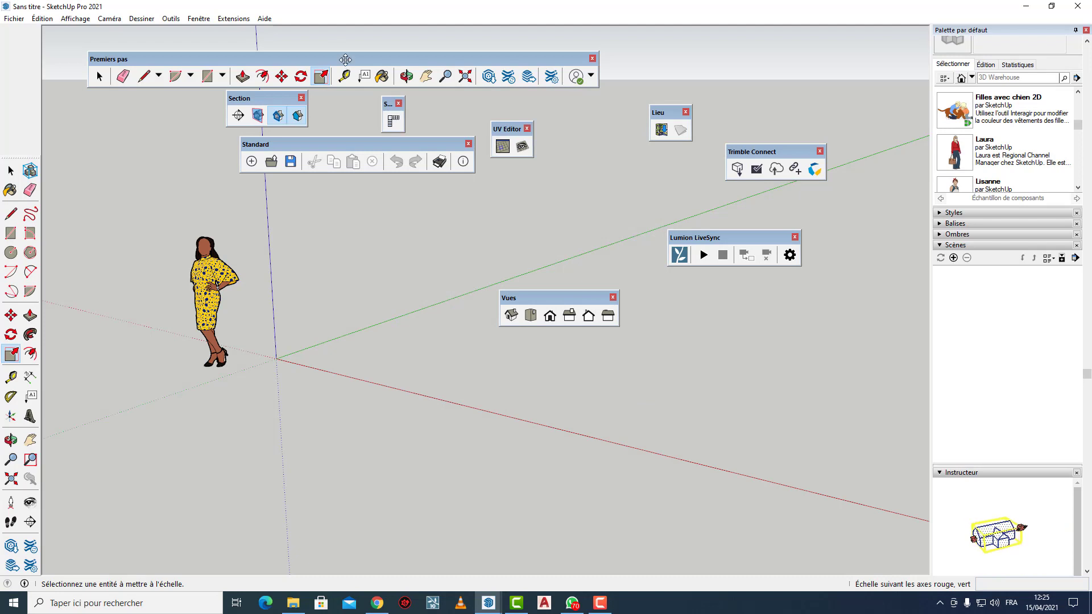
Dock the Premiers pas, Section, single-icon and Standard toolbars together in one row above the drawing area
drag(346, 59, 237, 24)
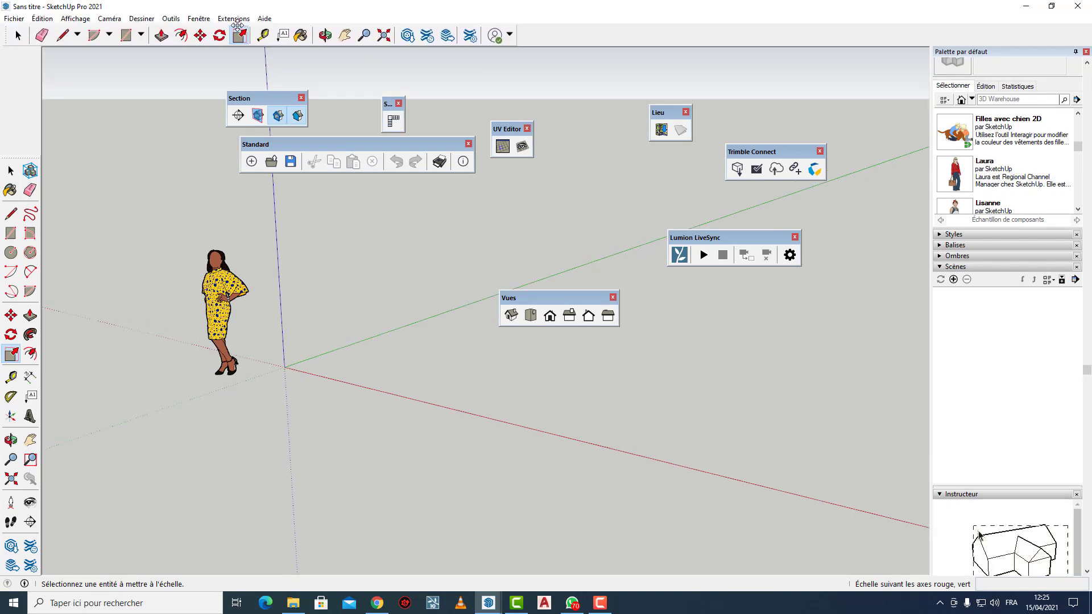
drag(277, 89, 549, 34)
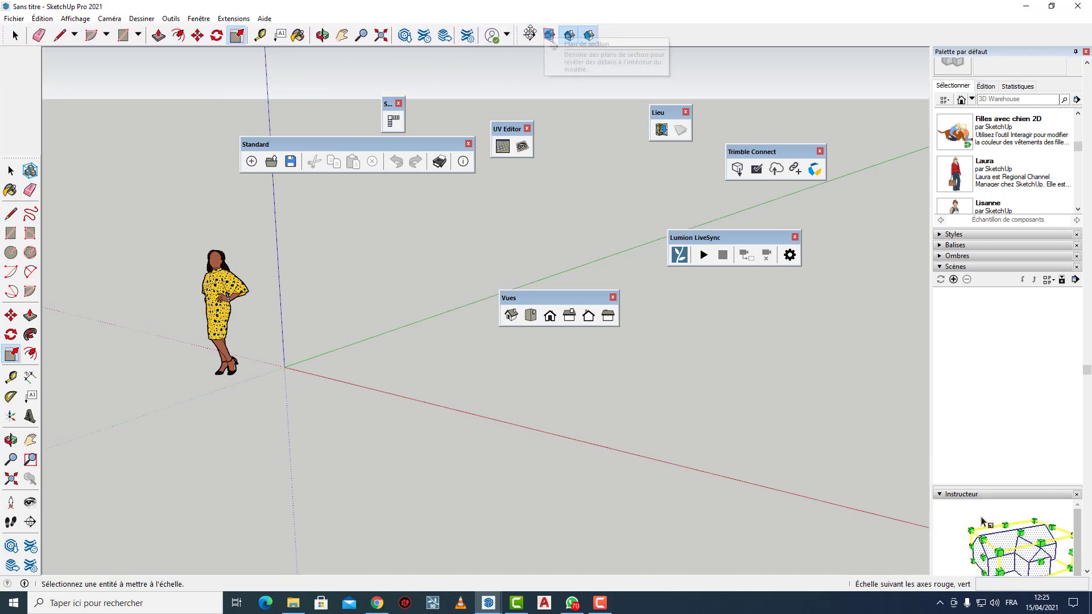
drag(390, 101, 623, 25)
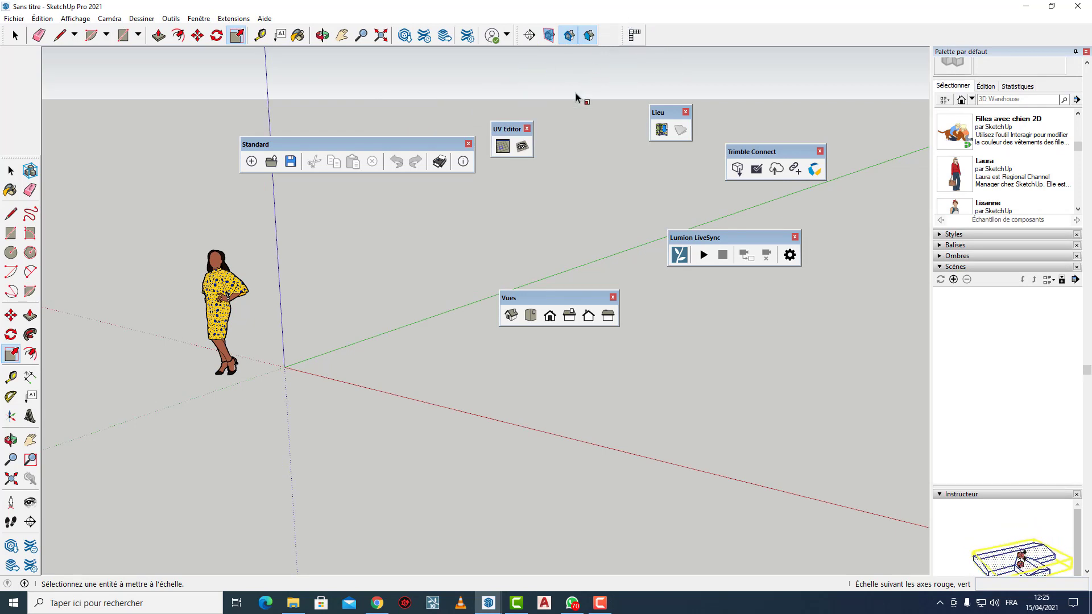
drag(444, 149, 736, 26)
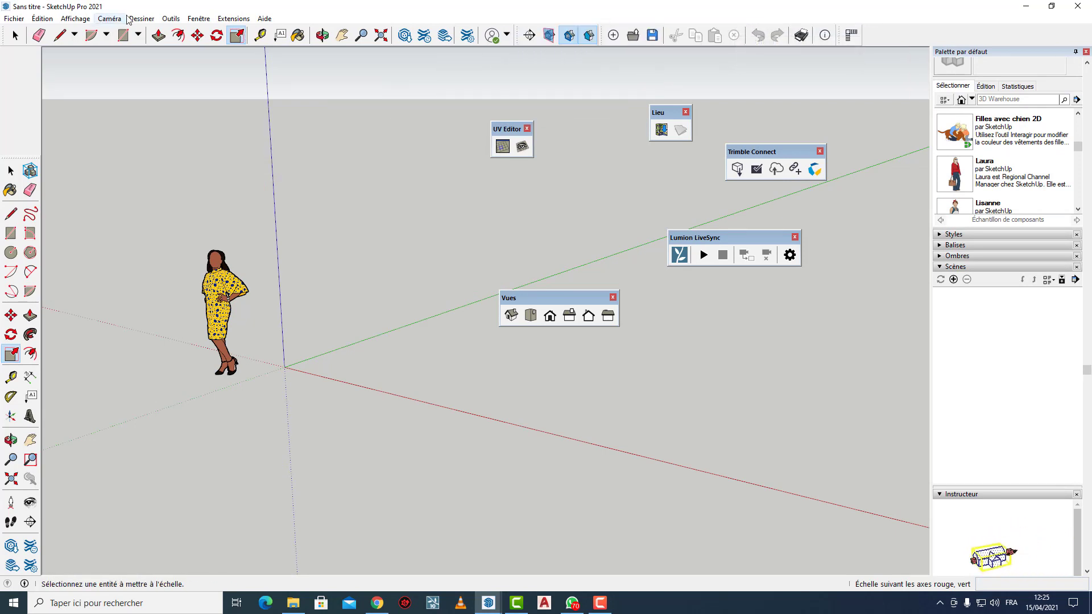
Look through the commands available under Caméra, Dessiner and Outils without running any of them
click(109, 18)
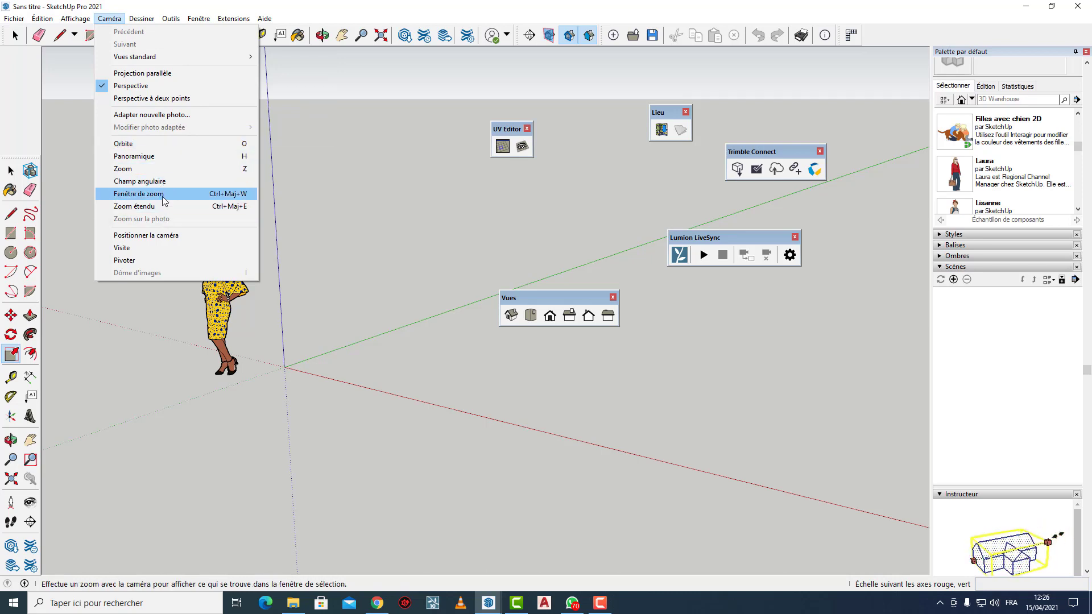
mouse_move(150, 21)
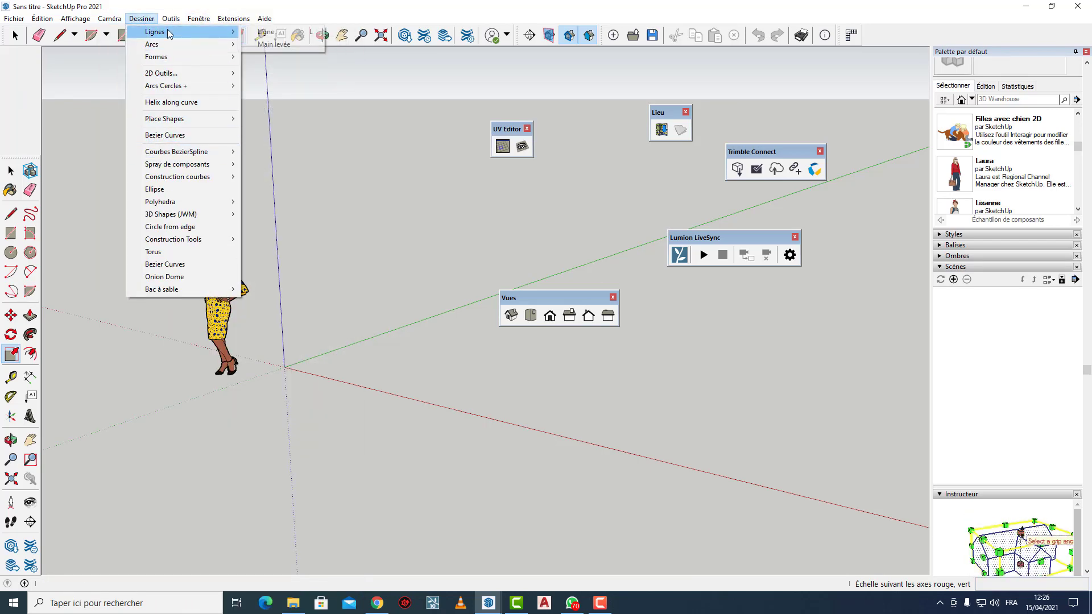
mouse_move(168, 47)
mouse_move(173, 76)
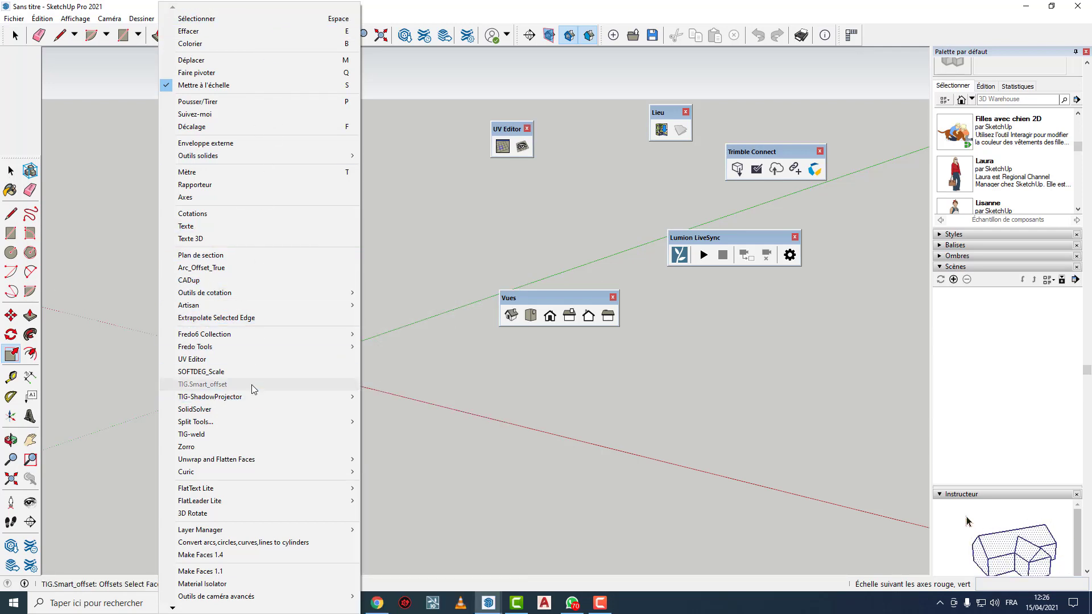
click(98, 104)
click(172, 19)
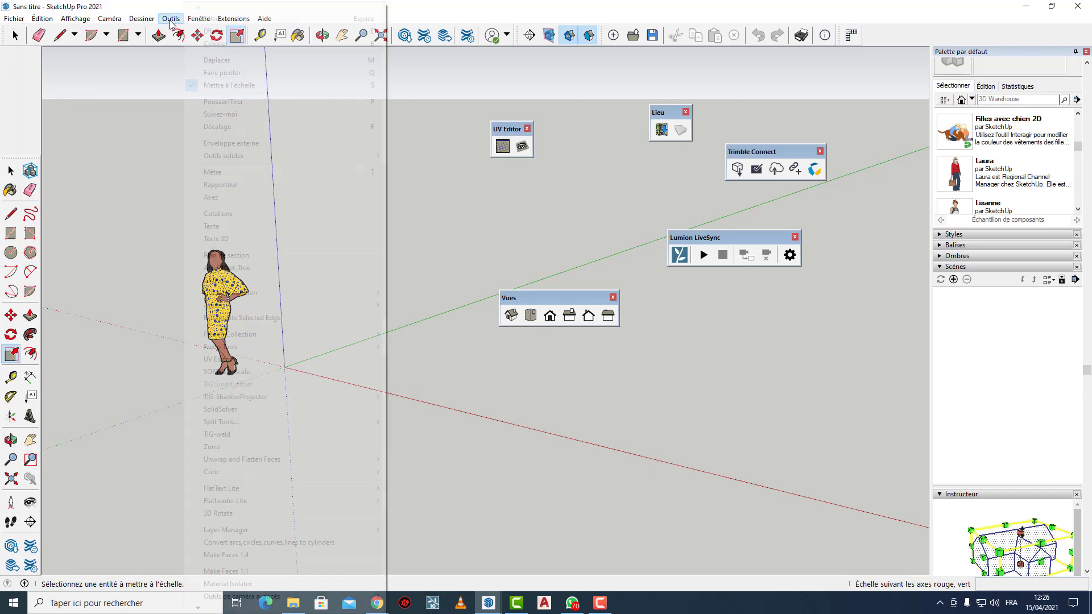
click(121, 105)
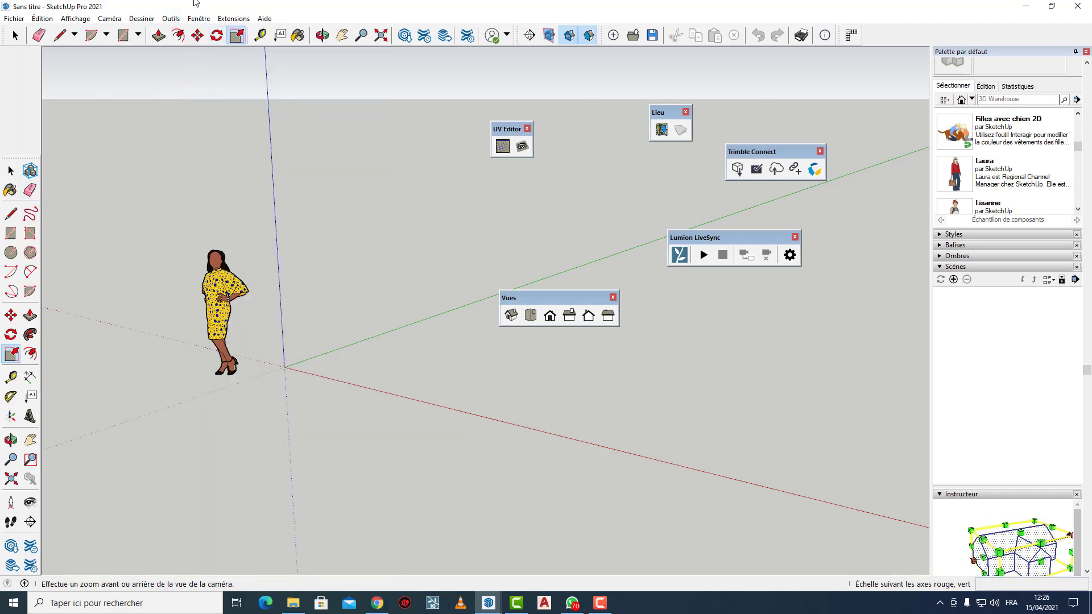
click(140, 20)
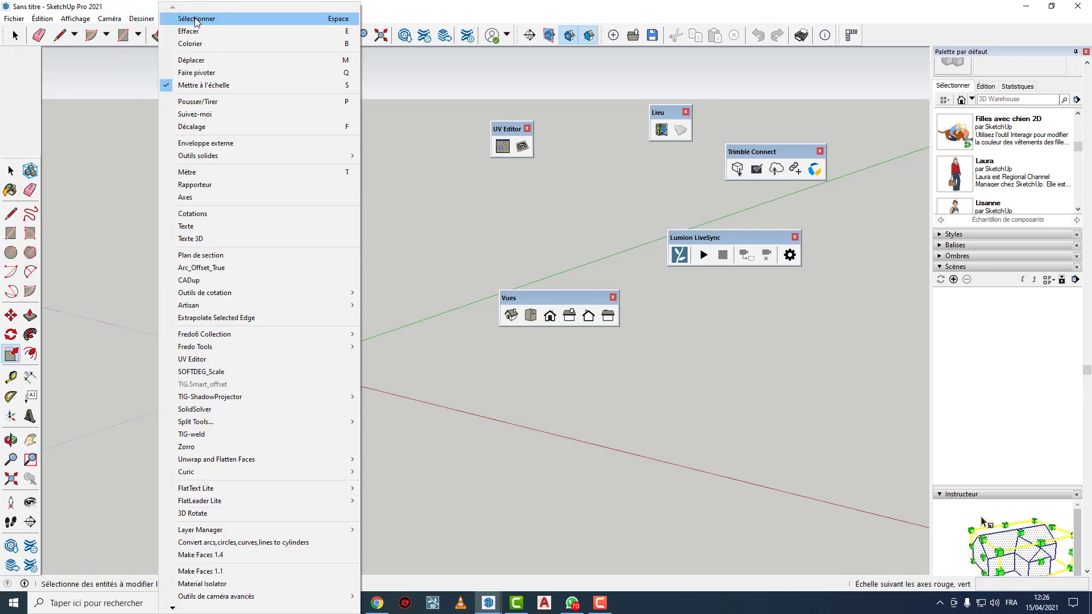
click(139, 127)
Look at the display options of Palette par défaut and float the tray over the drawing area
click(200, 19)
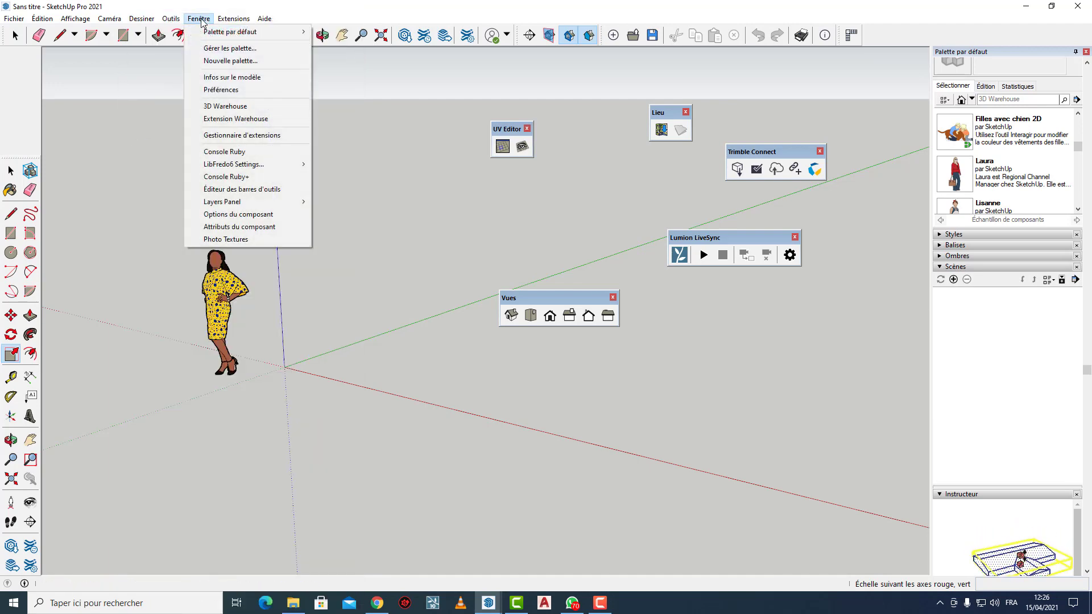
mouse_move(224, 28)
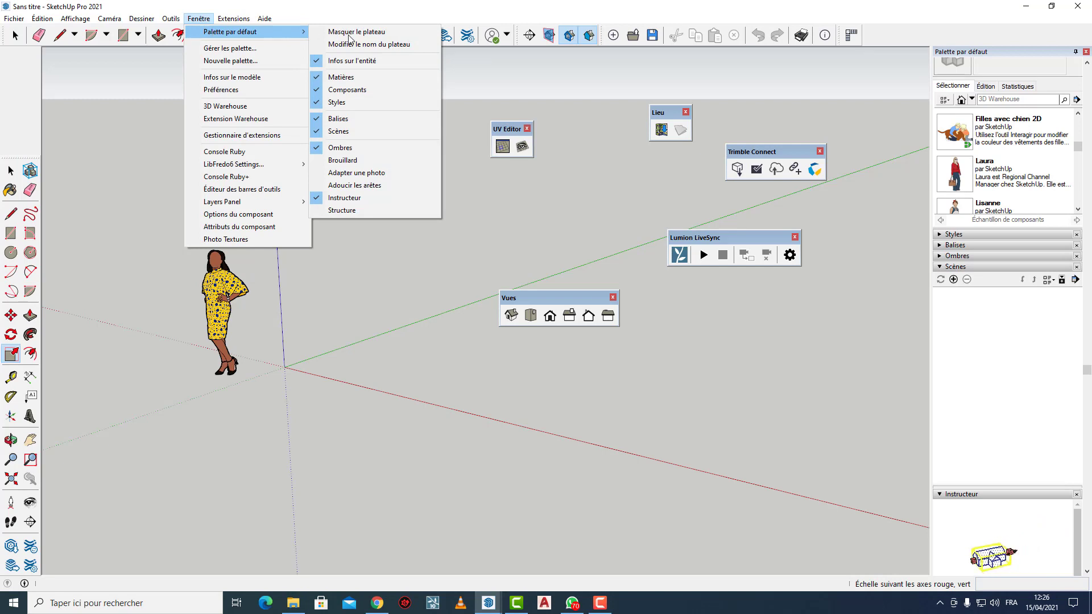
click(949, 54)
drag(950, 55, 450, 80)
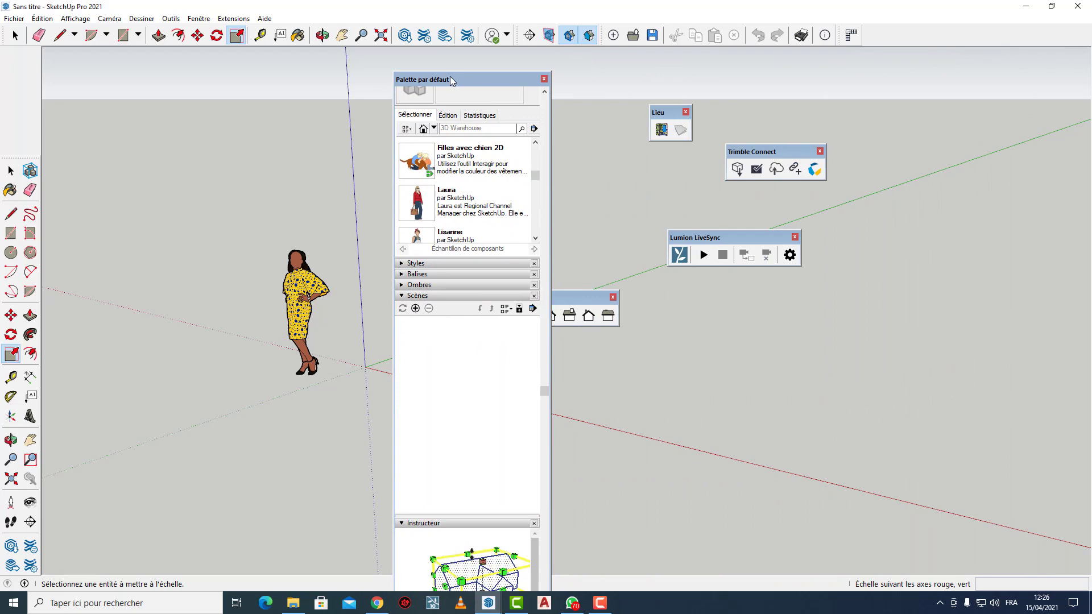
Add the Brouillard panel to the default tray
click(198, 18)
mouse_move(273, 32)
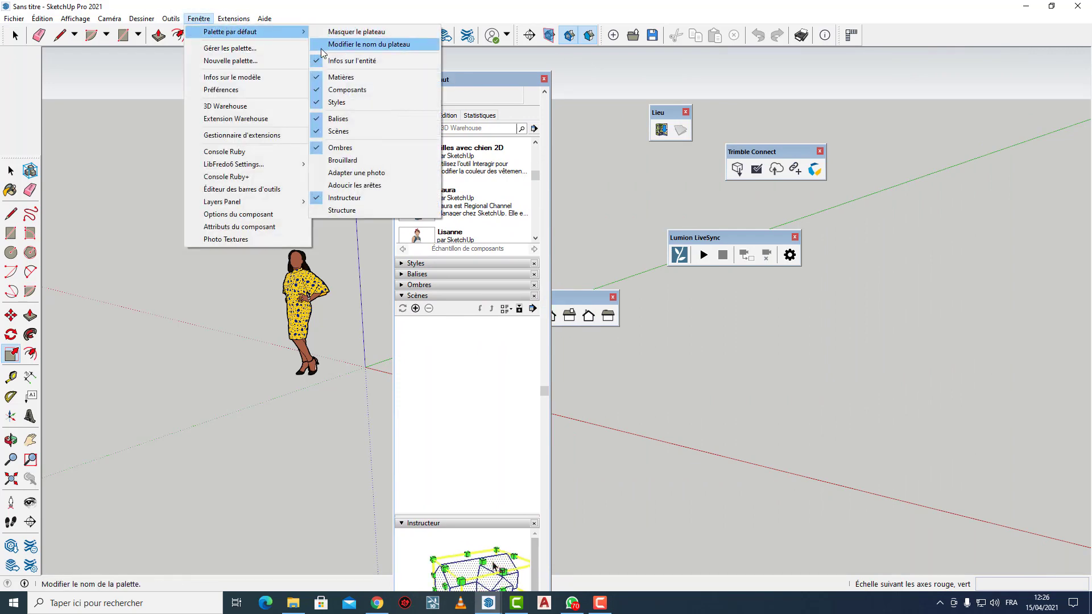
mouse_move(236, 20)
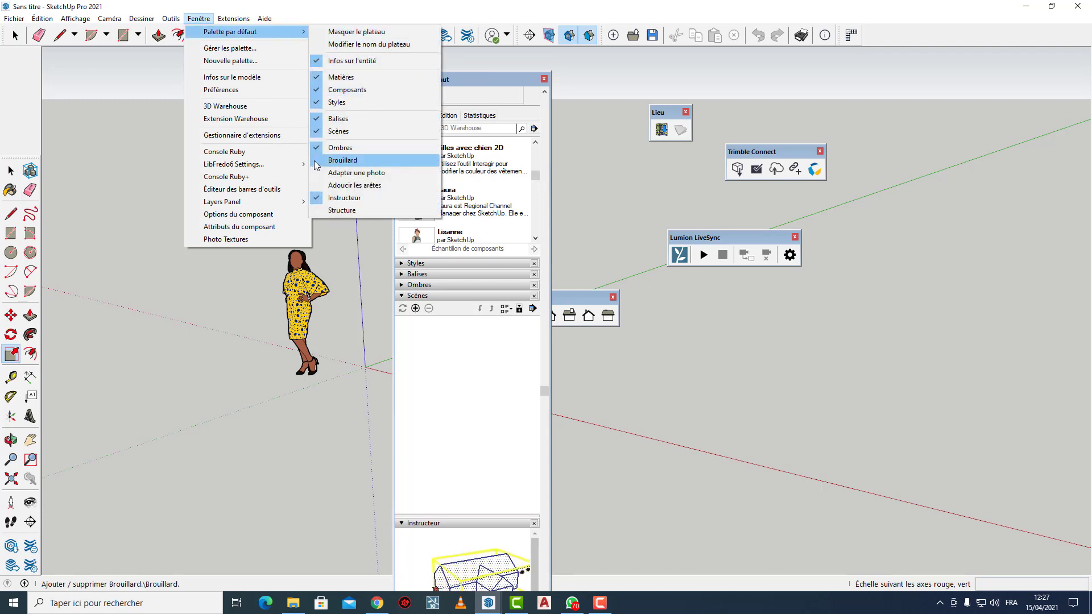
click(319, 162)
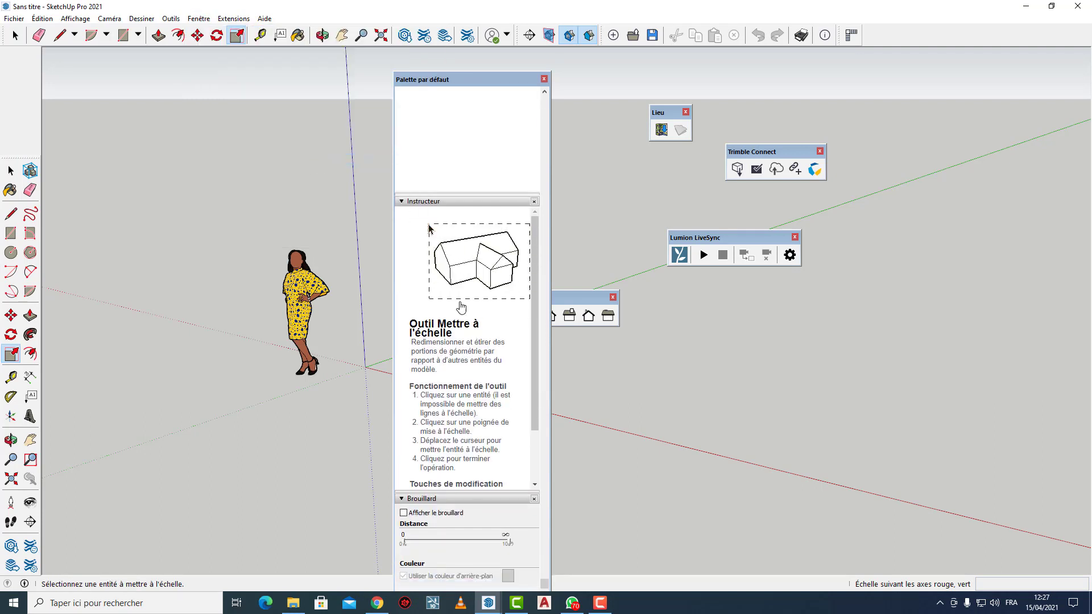
Review the remaining Fenêtre commands, open the Extension Warehouse and close it again
click(198, 19)
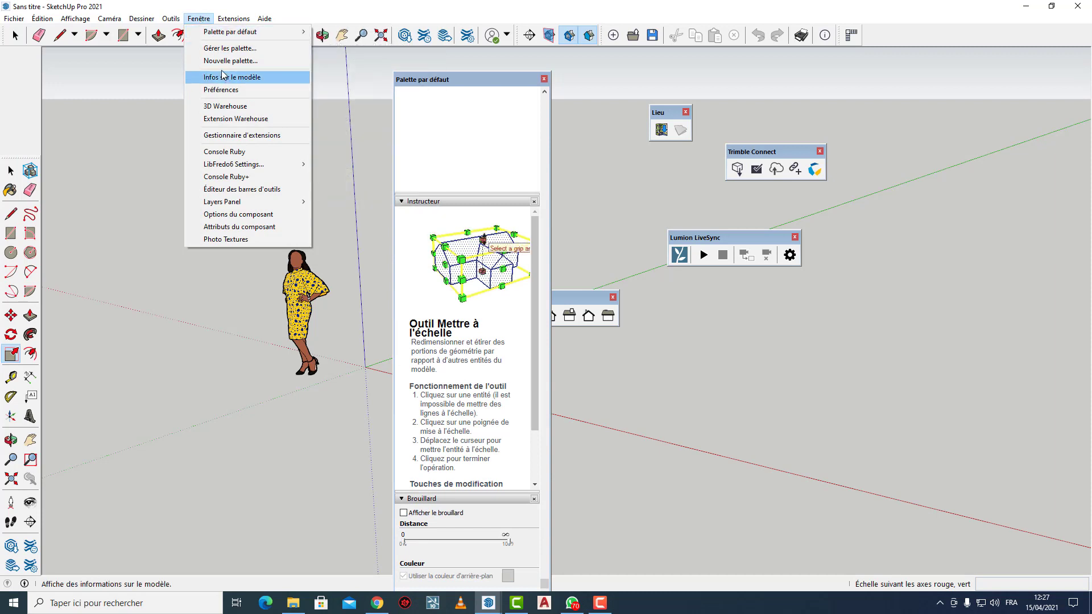
mouse_move(215, 35)
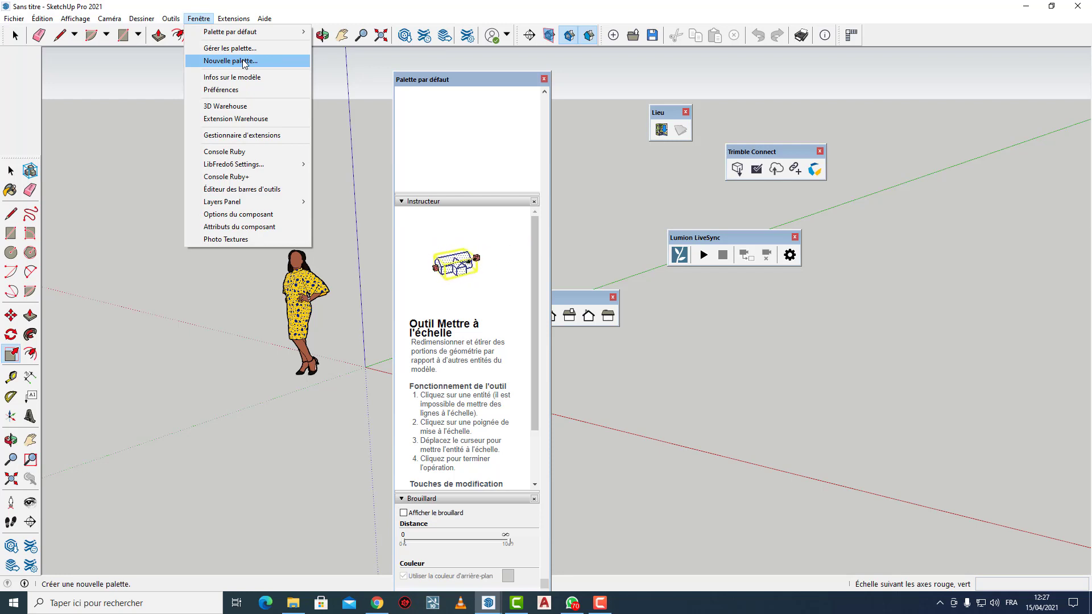
click(245, 119)
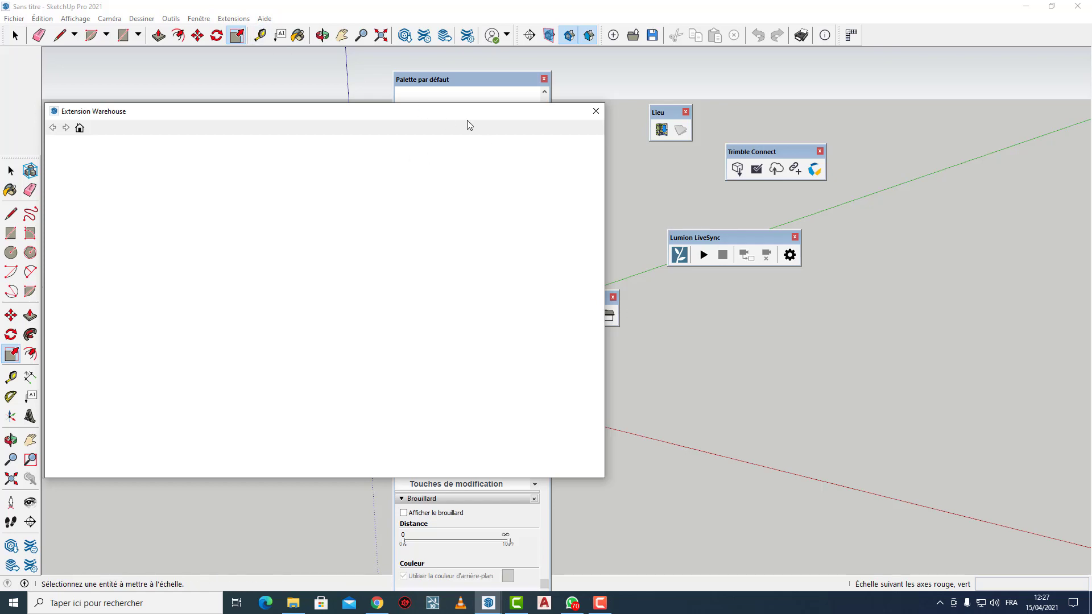
click(597, 114)
Look through the installed extensions and the Aide commands
click(234, 19)
mouse_move(199, 19)
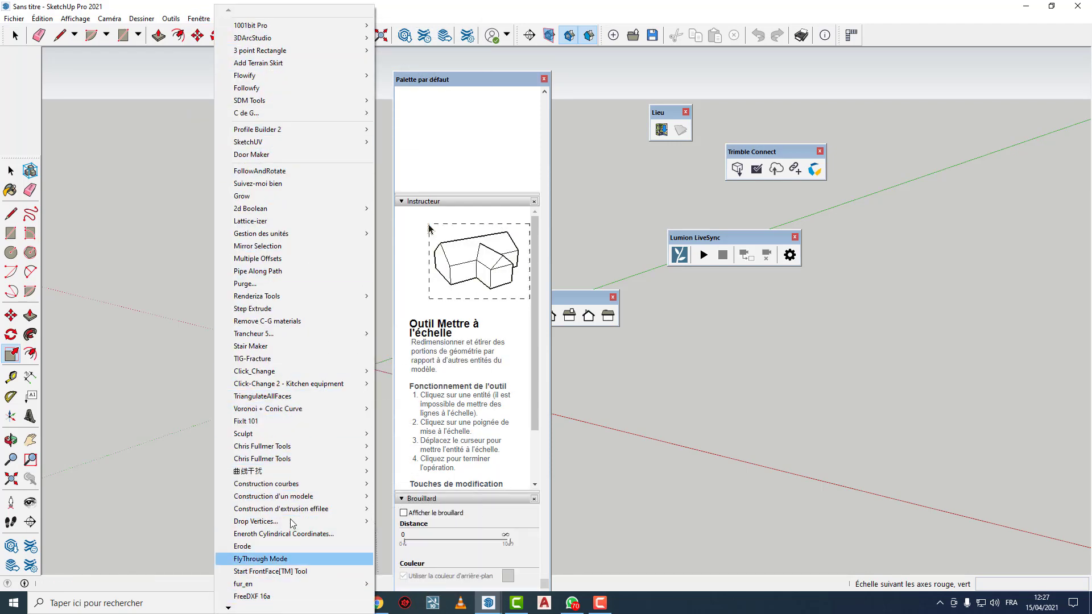
mouse_move(330, 36)
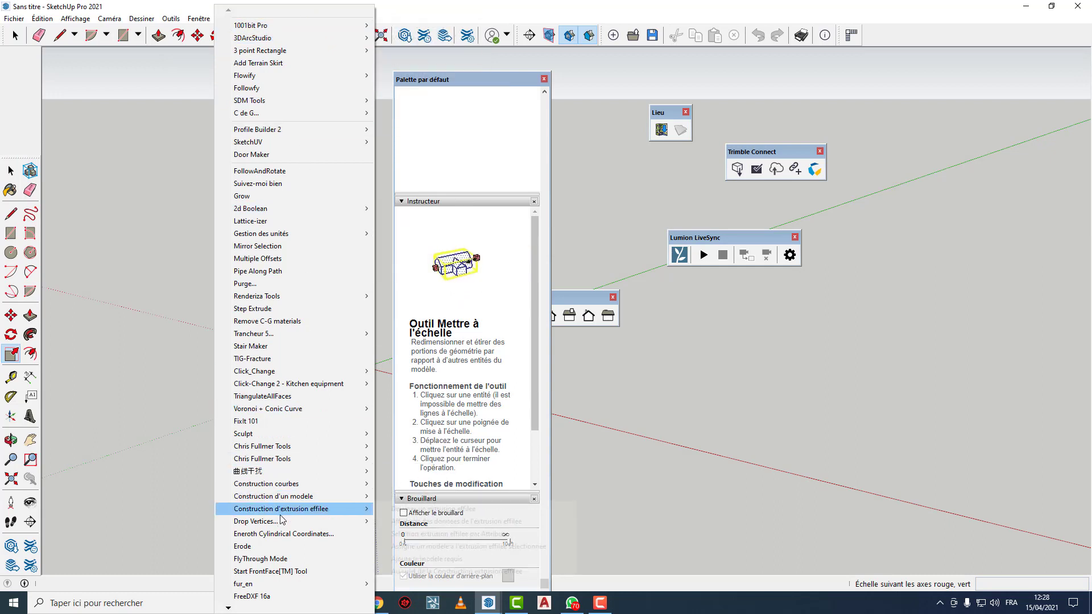
click(532, 8)
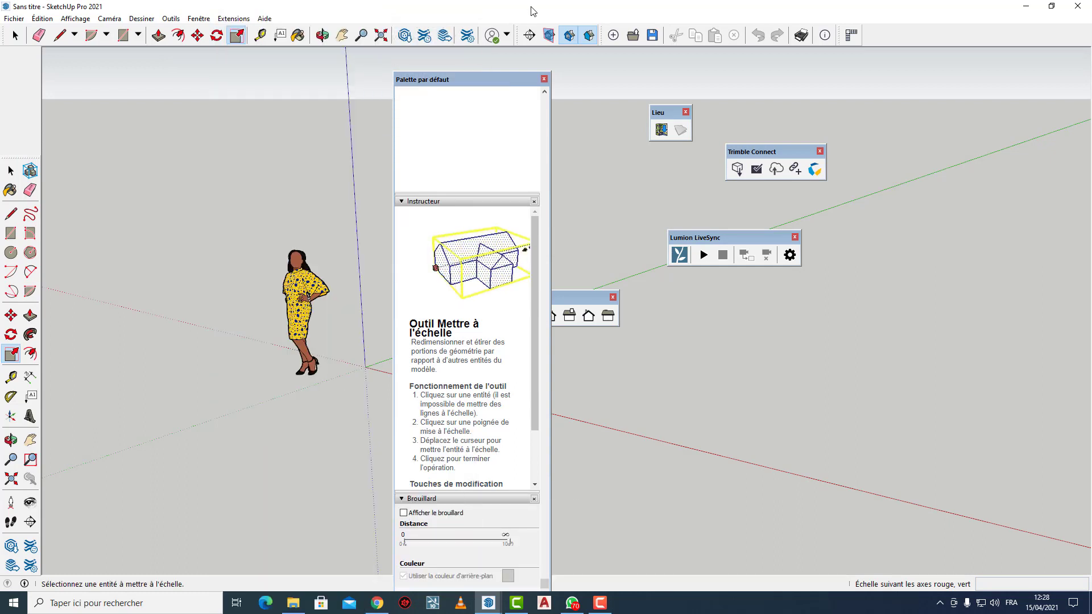
click(233, 19)
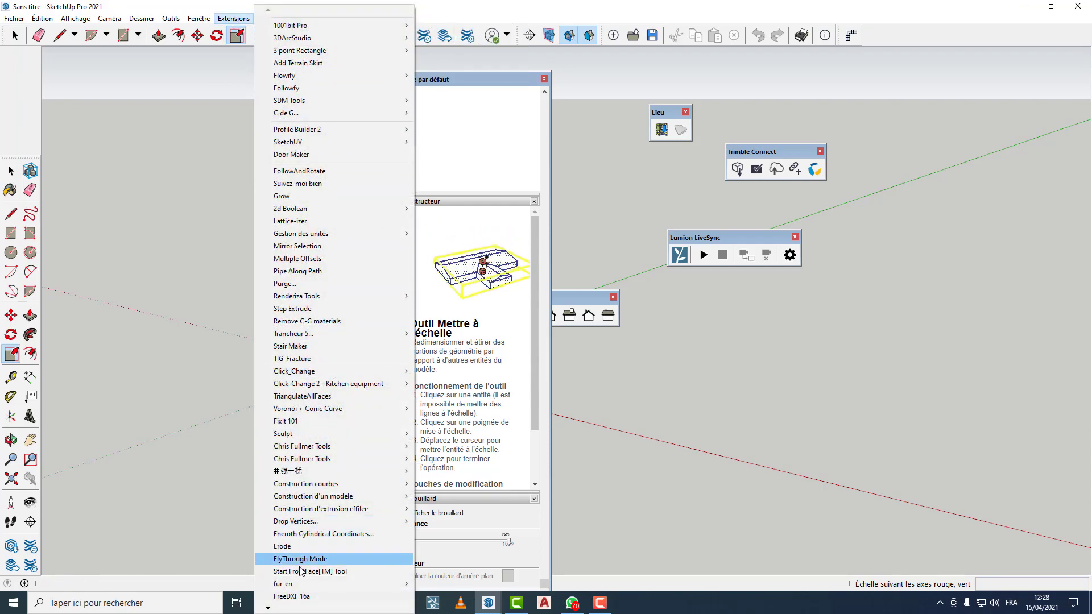
click(455, 20)
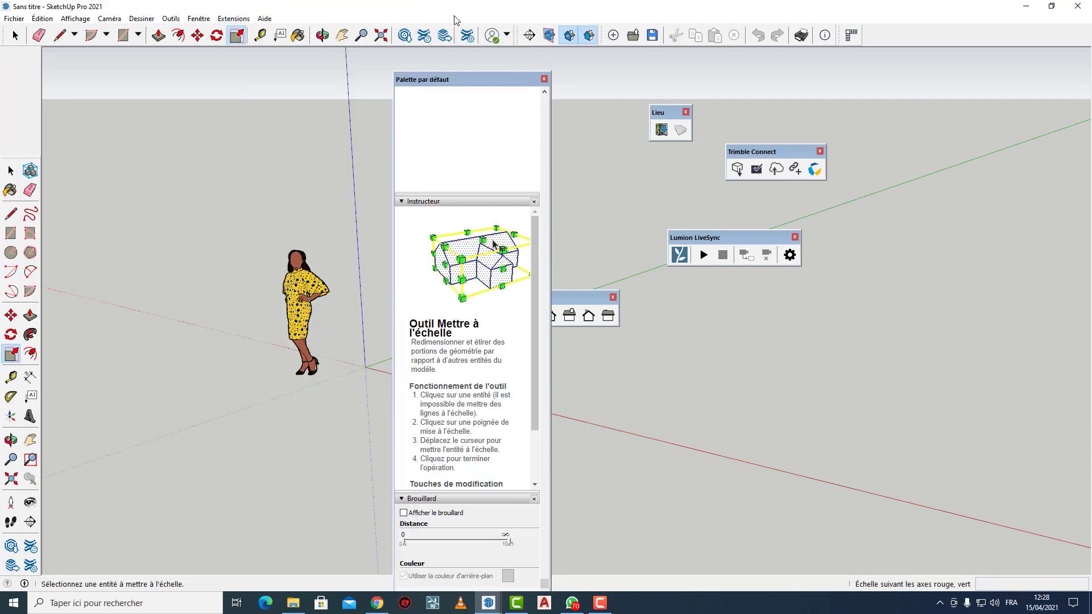
click(267, 19)
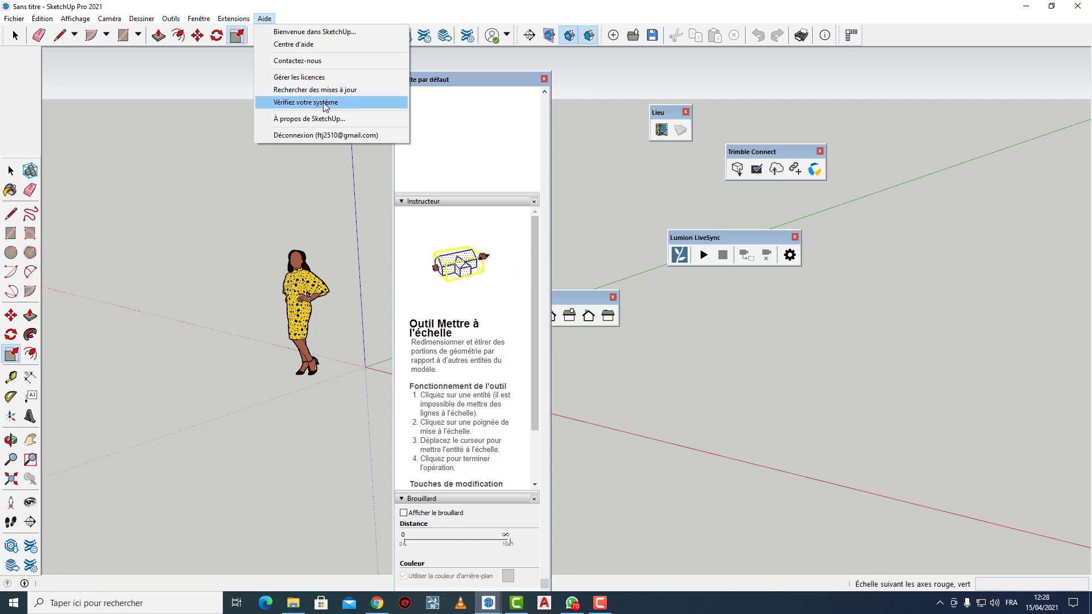
Dock the default tray beside the drawing area and collapse its Instructeur, Composants, Matières, Infos sur l'entité and Scènes panels
click(469, 79)
drag(460, 79, 1072, 312)
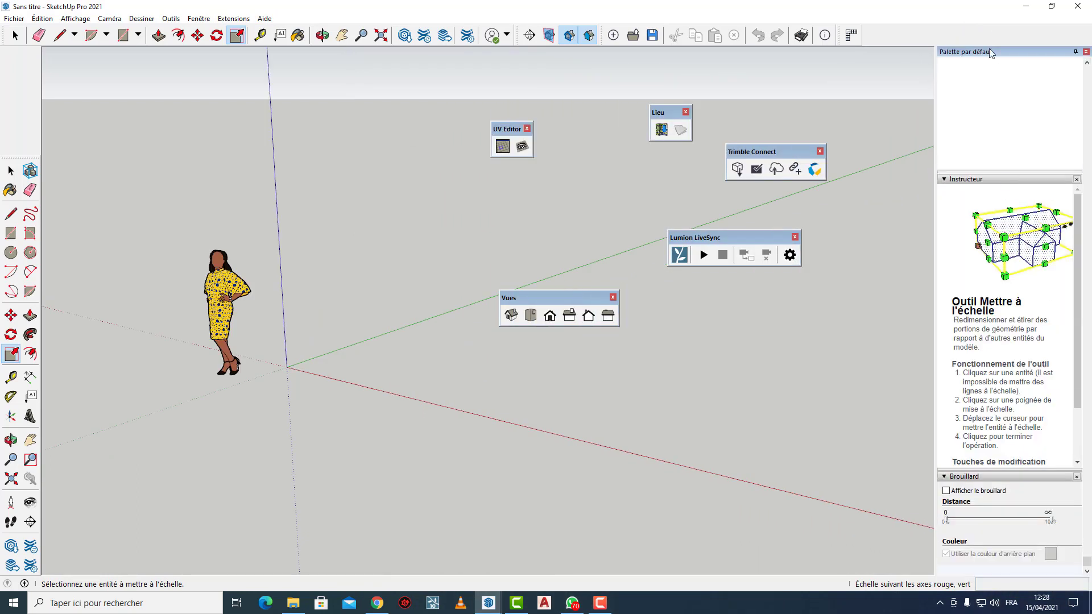
click(944, 180)
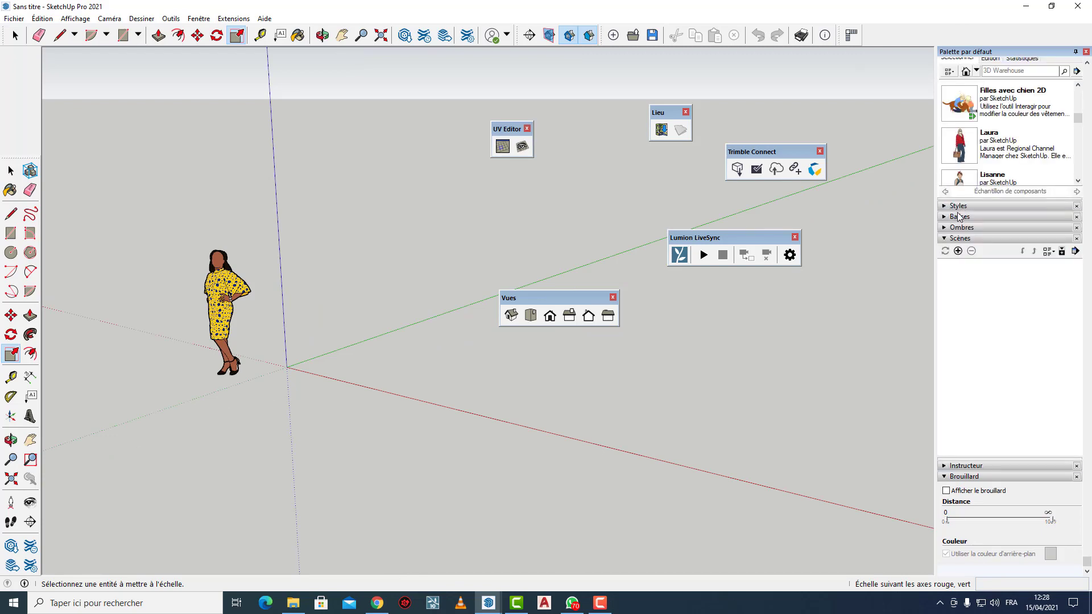
scroll(947, 87, up, 2)
click(945, 137)
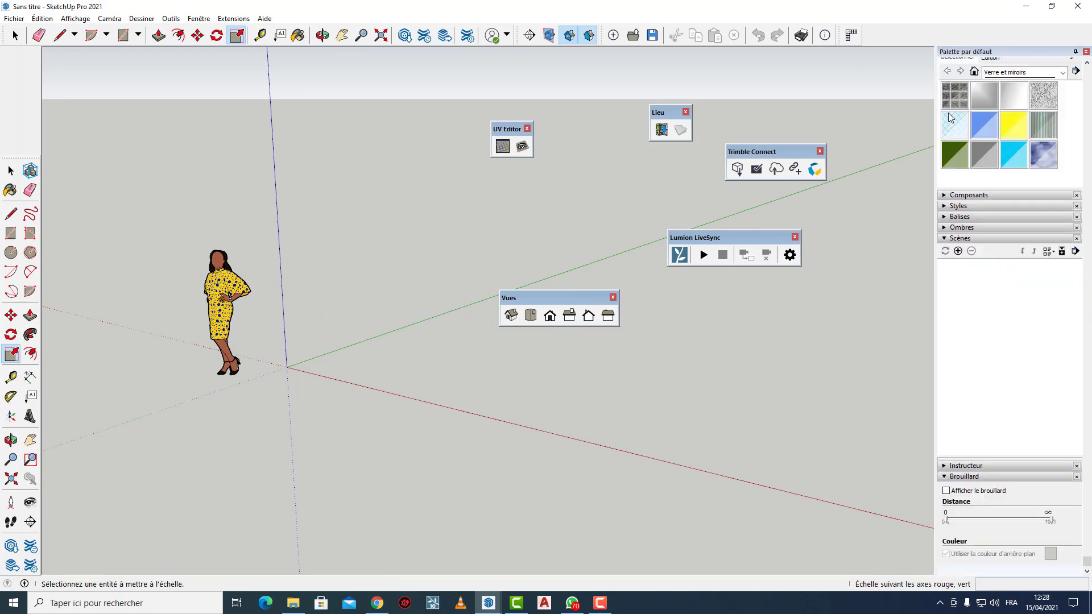
scroll(947, 112, up, 3)
click(945, 175)
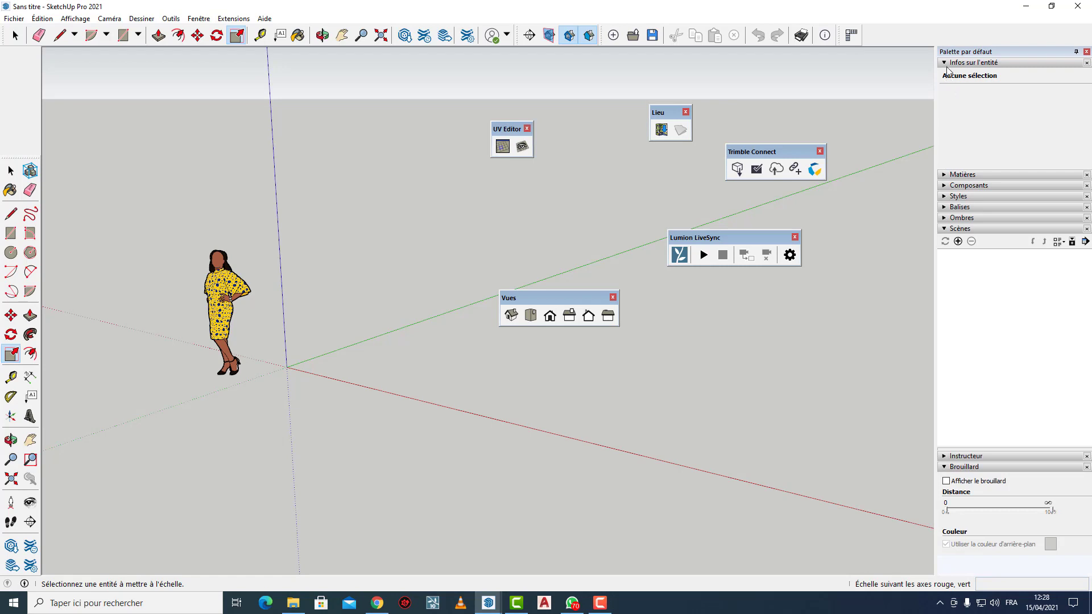
click(947, 64)
click(945, 128)
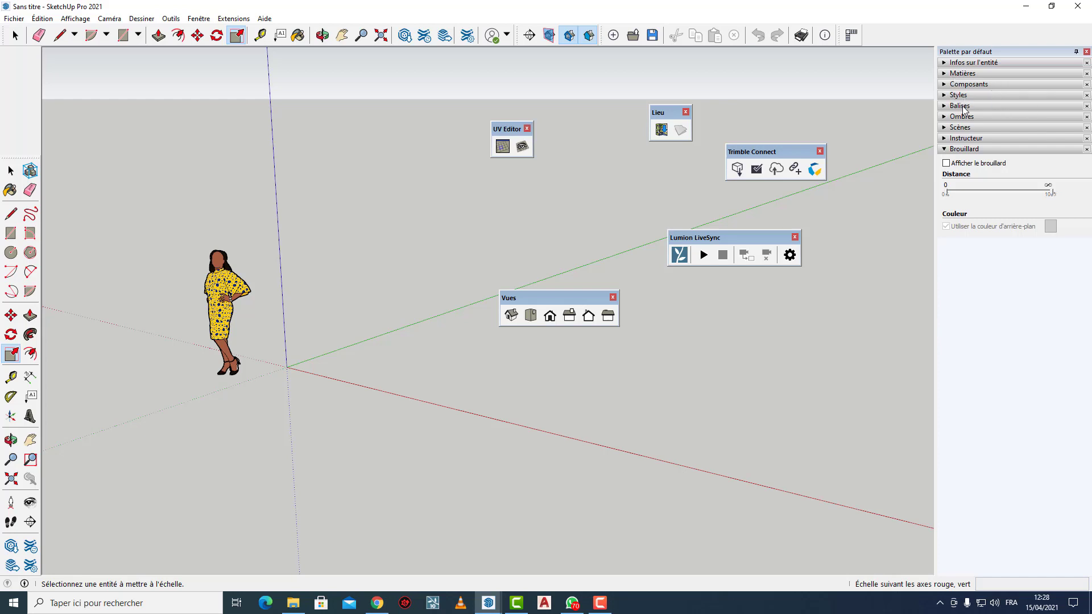
Expand the Balises panel to view its tag list, collapse it and expand the Scènes panel
click(945, 106)
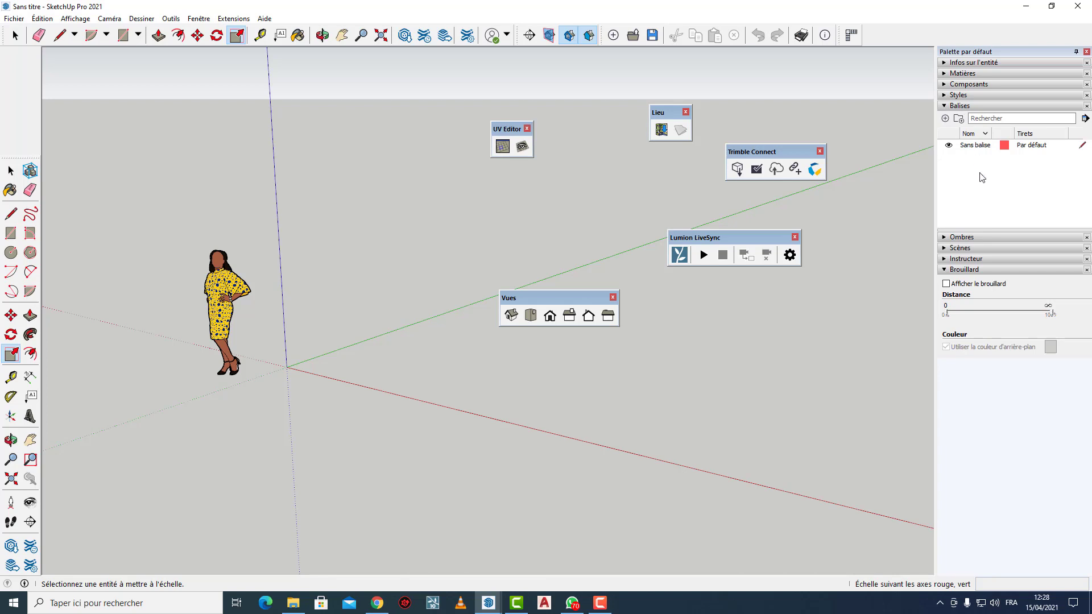
click(944, 105)
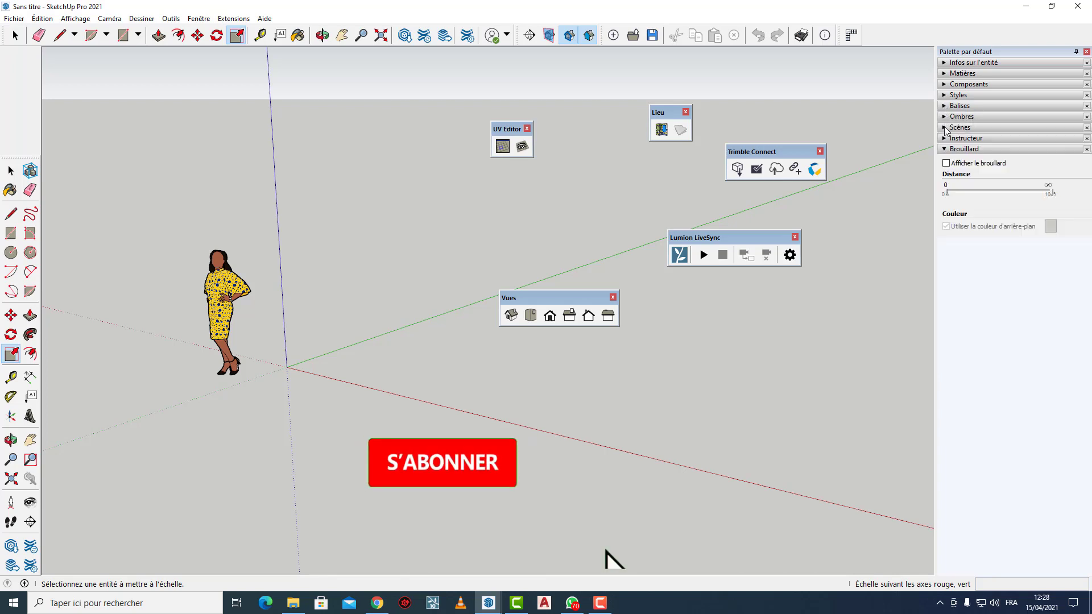
click(945, 128)
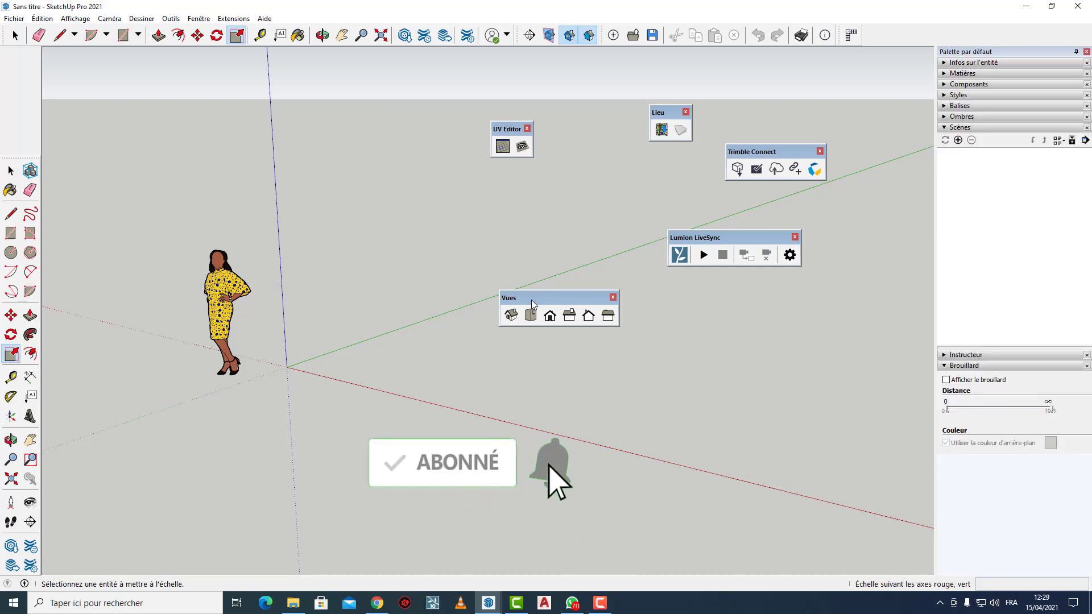
Add two scenes to the model, each saved from a different viewpoint around the figure
middle_drag(409, 302, 358, 276)
key(space)
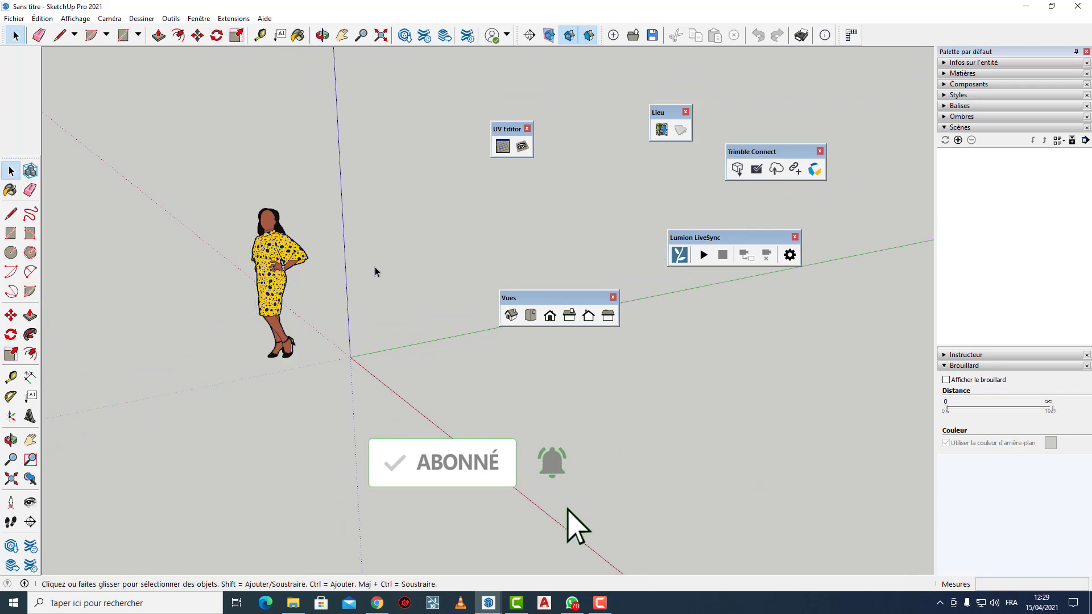
middle_drag(435, 350, 442, 331)
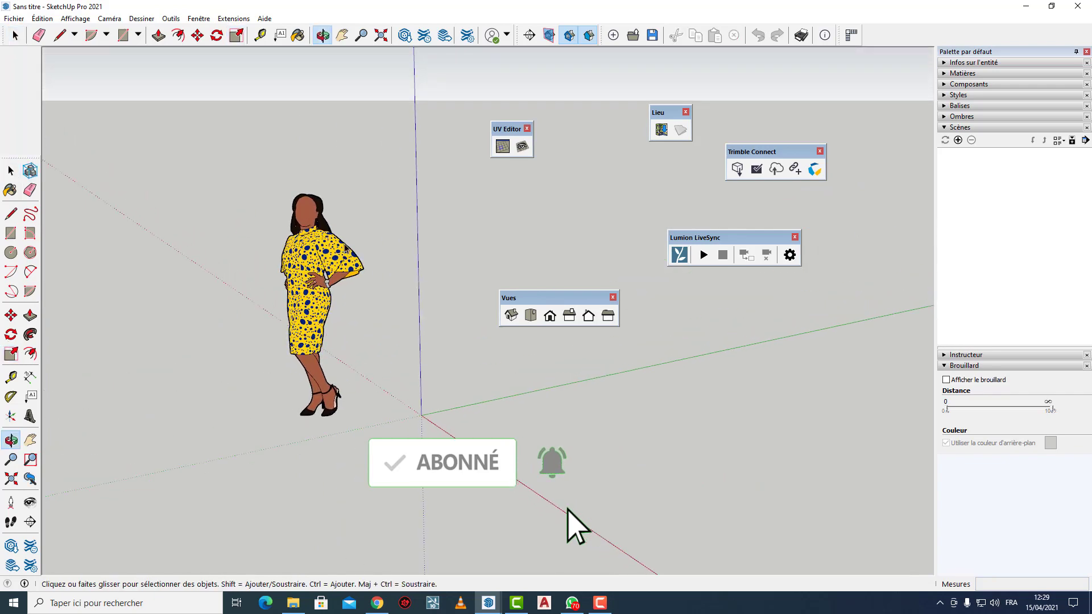
click(957, 141)
middle_drag(449, 341, 972, 258)
click(958, 154)
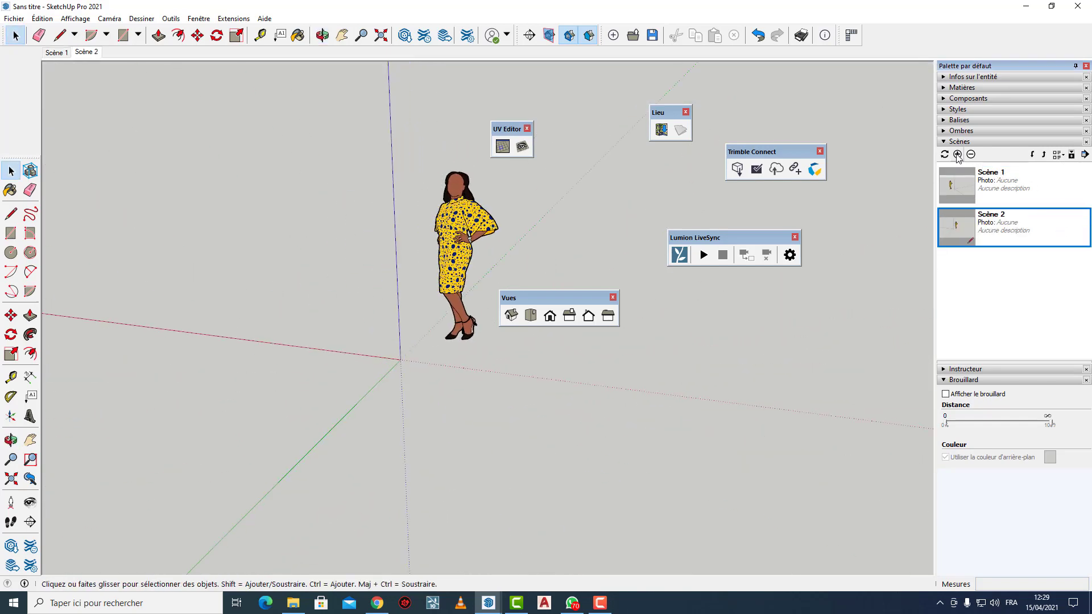
Switch between Scène 1 and Scène 2 to compare their saved views, ending on Scène 1
click(48, 53)
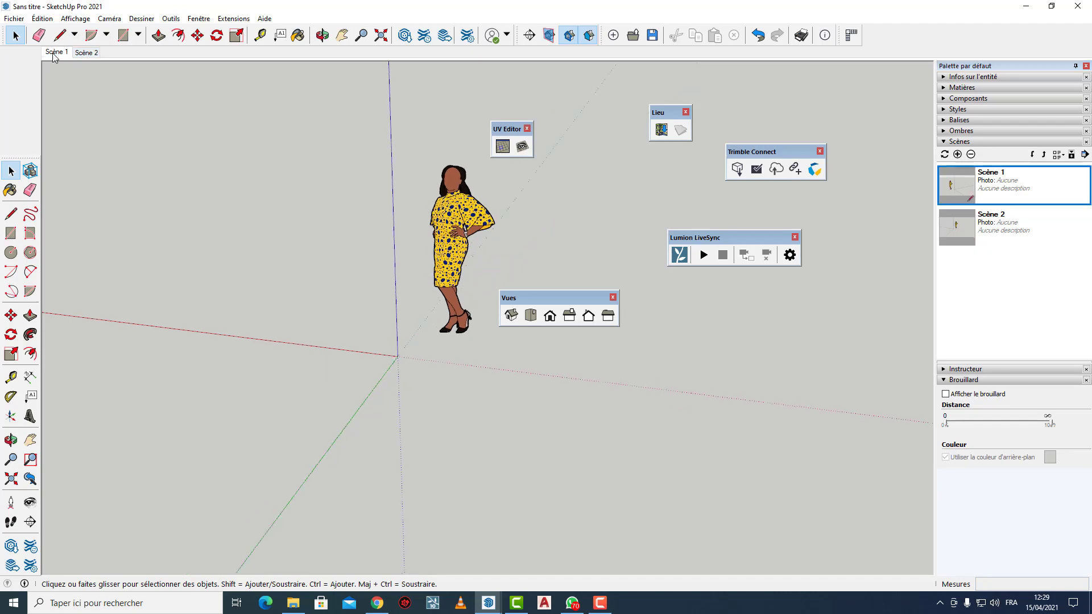
click(84, 53)
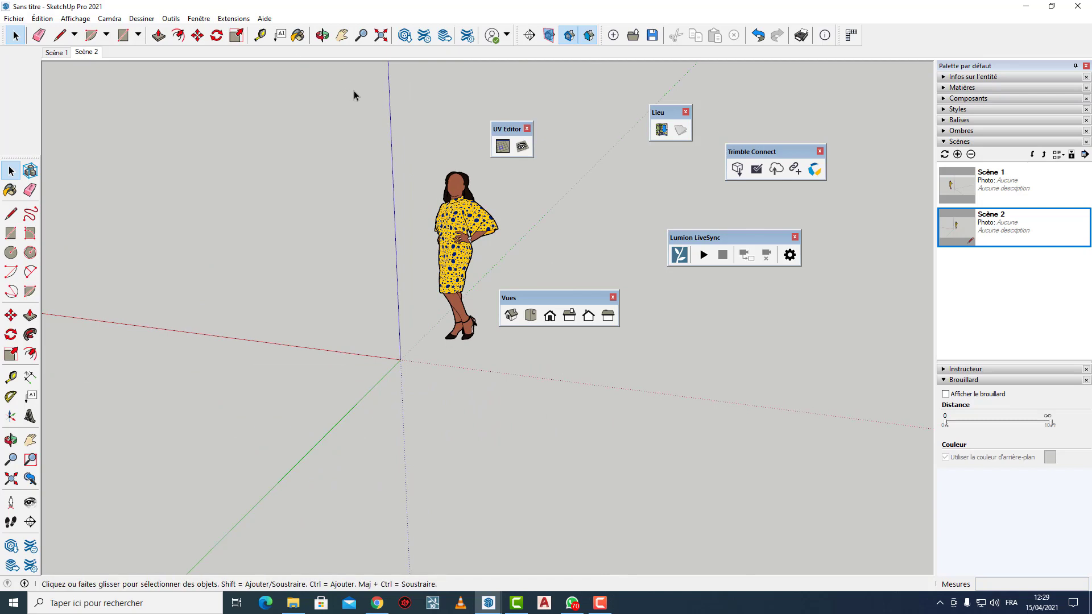
click(57, 52)
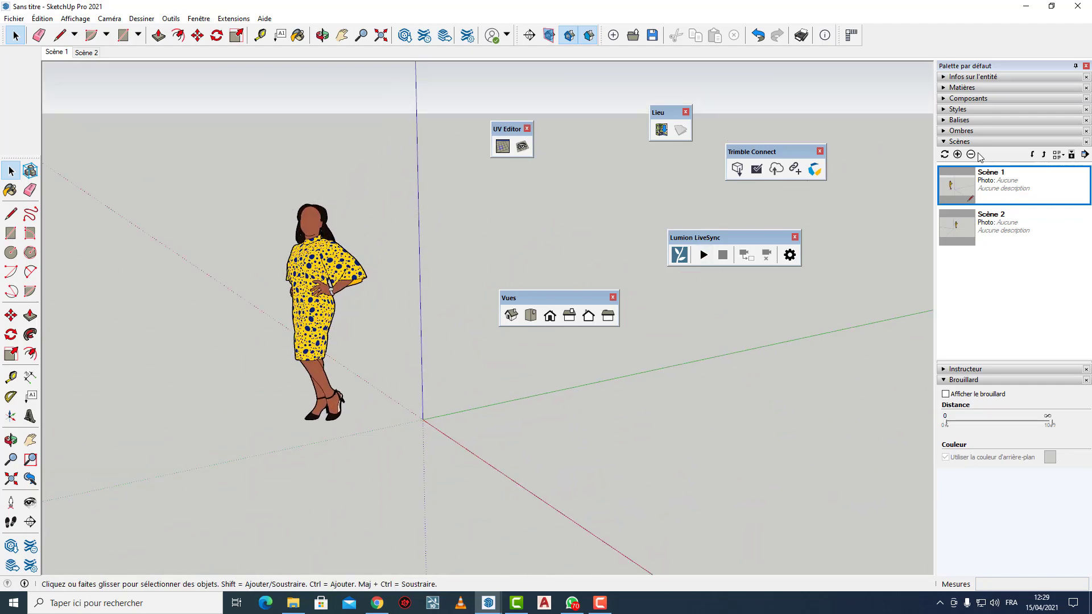
Collapse the Scènes panel, view the Line tool's help in the Instructeur panel, and collapse that panel
click(944, 142)
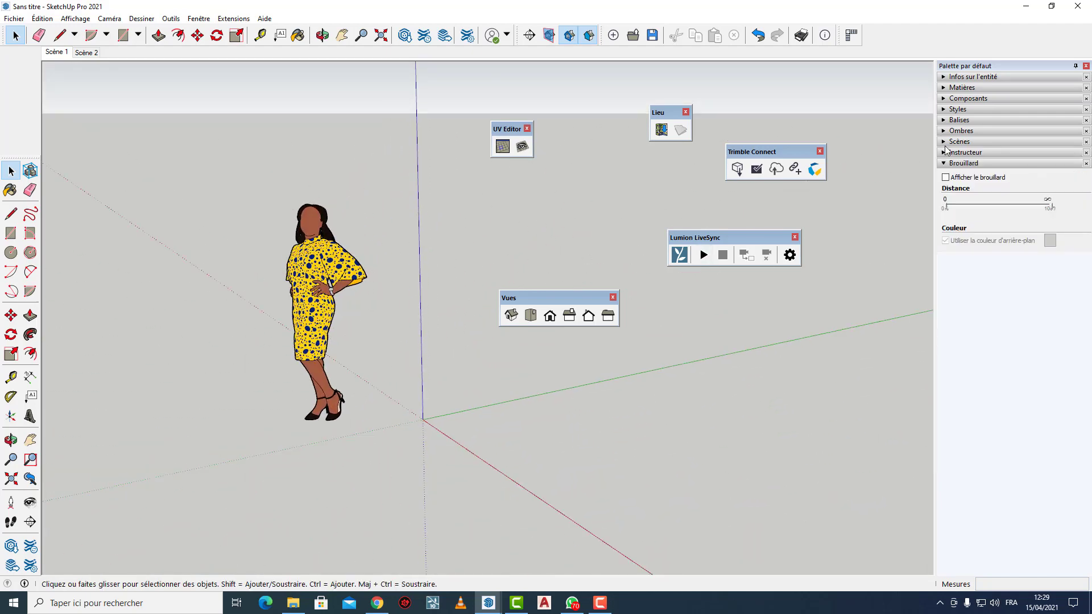
click(944, 152)
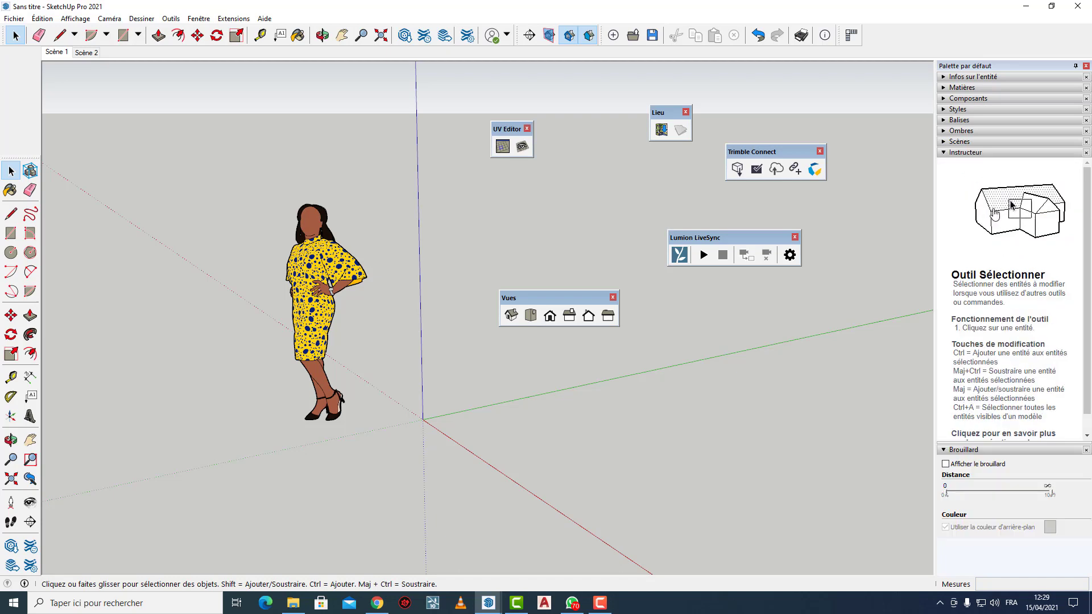
click(60, 35)
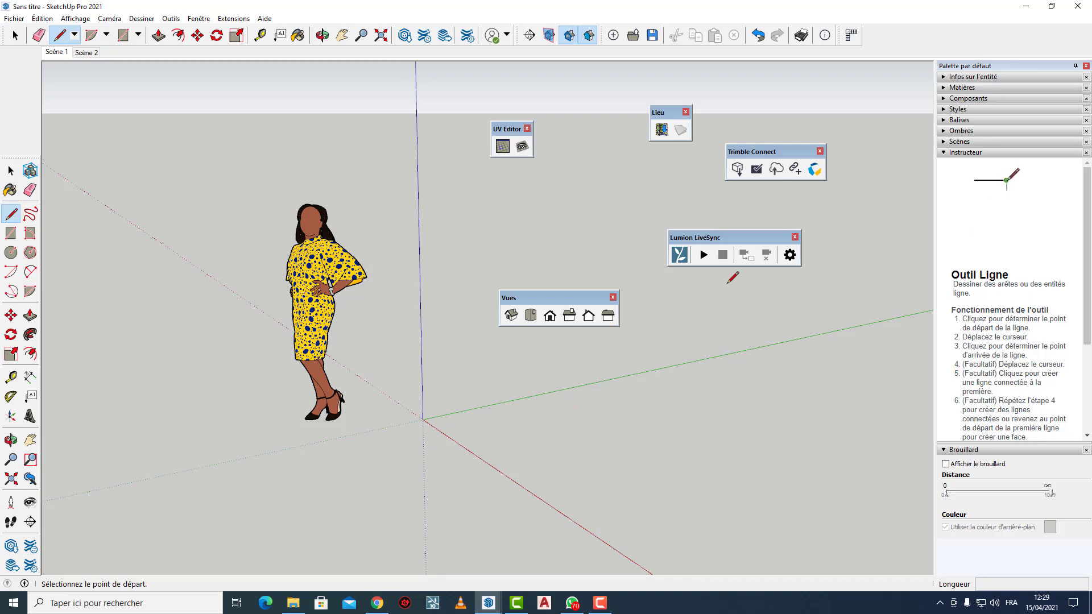
click(947, 153)
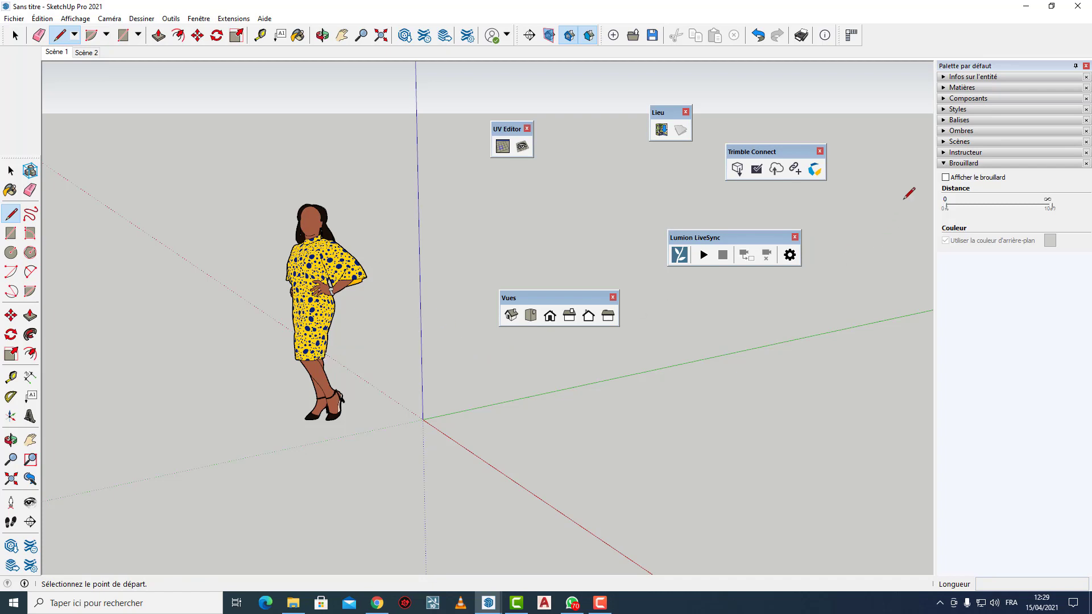
Toggle the fog display on and off several times to compare its effect on the model, leaving it off
click(946, 178)
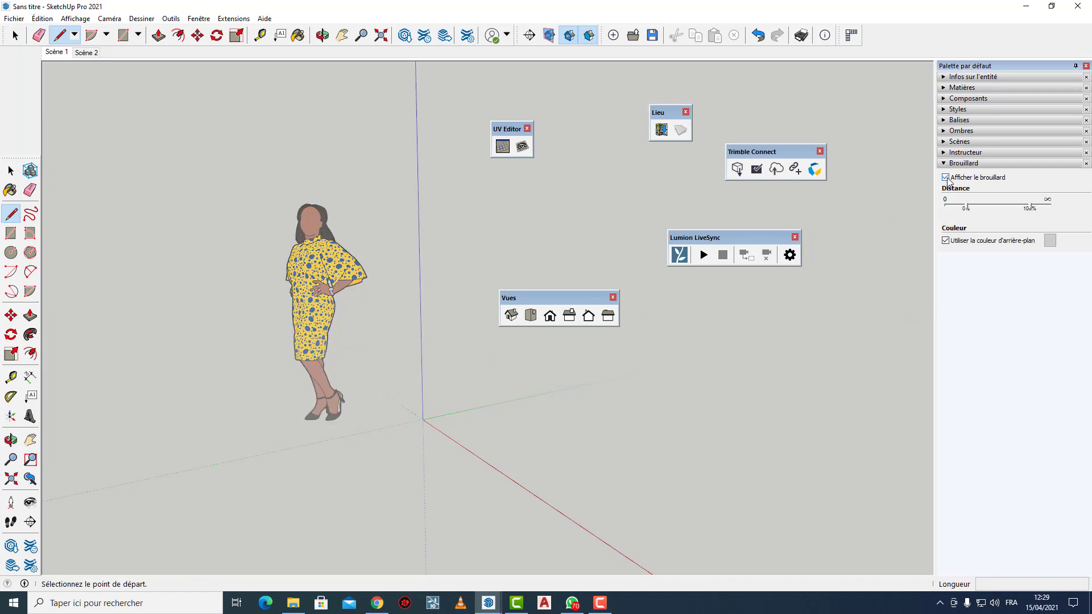
click(946, 177)
click(946, 177)
click(946, 177)
click(946, 177)
click(946, 177)
click(946, 178)
click(946, 178)
click(946, 178)
click(946, 178)
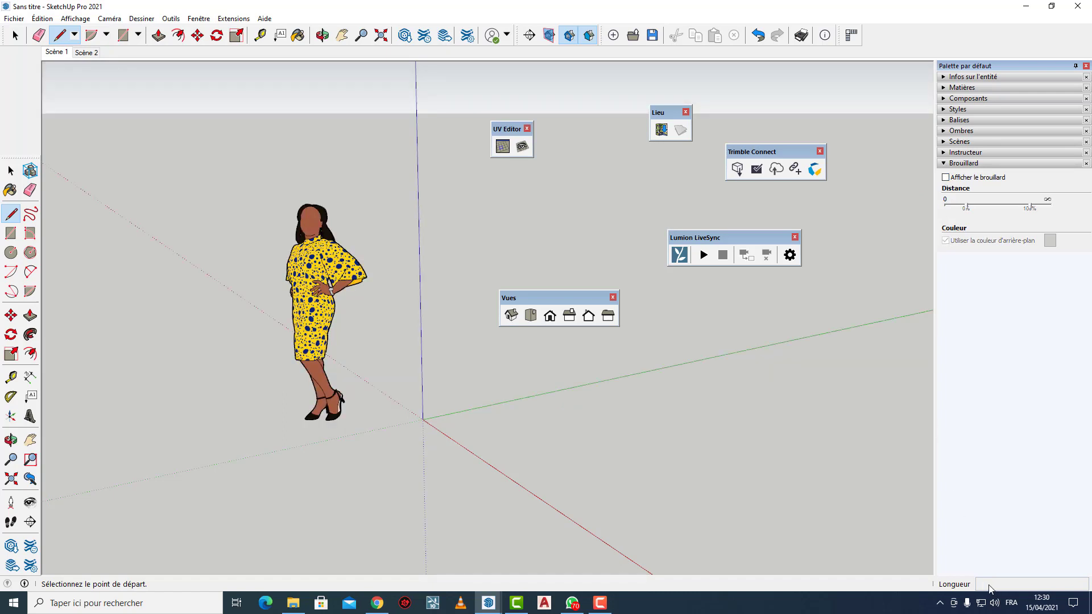
Draw a 200 m line on the ground beside the figure, starting near the axes' origin, and end the Line tool
click(521, 444)
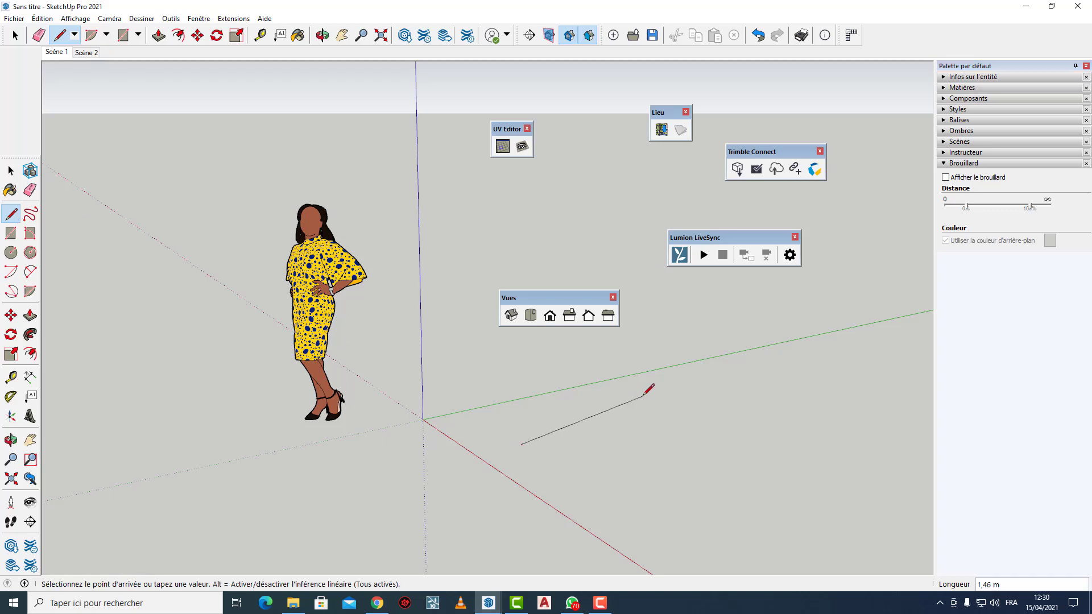
click(675, 416)
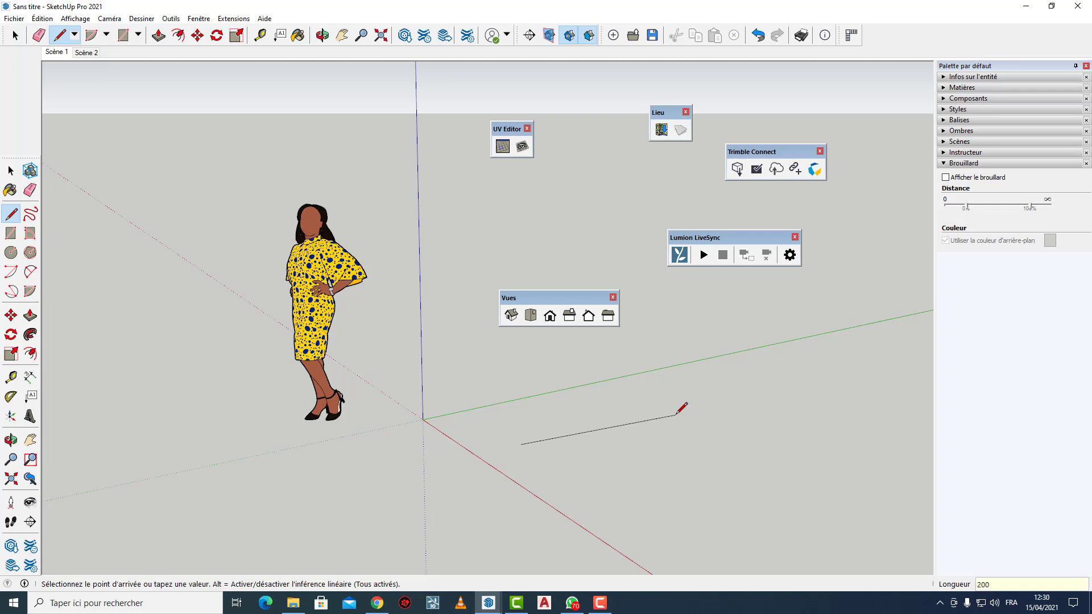
key(Return)
scroll(286, 375, down, 8)
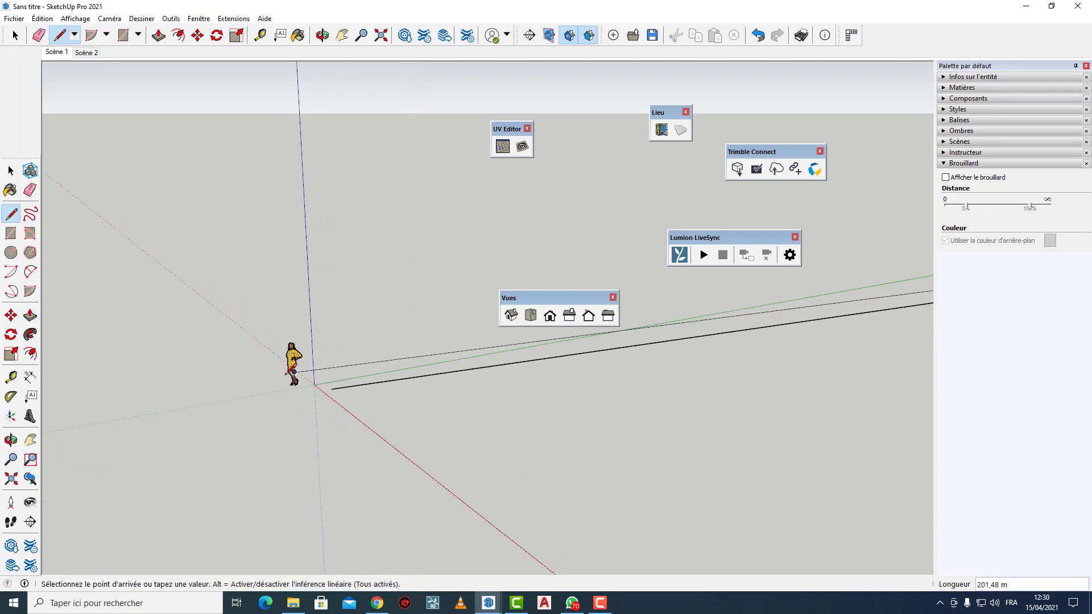
middle_drag(373, 375, 447, 459)
scroll(378, 369, down, 4)
key(space)
middle_drag(378, 369, 347, 387)
scroll(344, 381, down, 6)
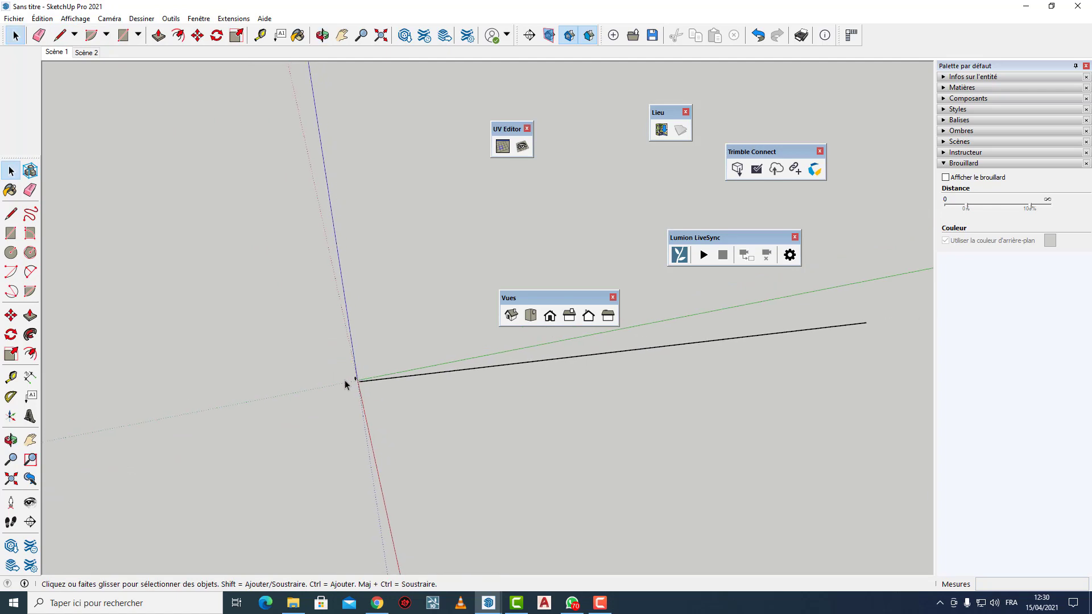
mouse_move(424, 378)
middle_down()
mouse_move(423, 392)
mouse_move(438, 385)
middle_up()
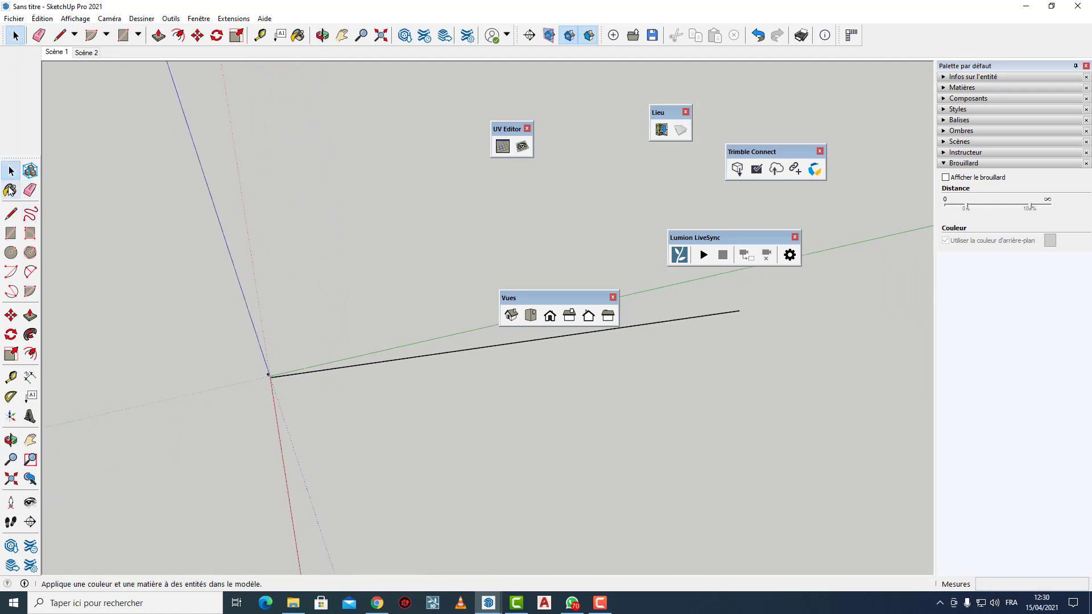
Move the docked large tool set up to just below the standard toolbar so all its tools are in view
drag(25, 154, 21, 50)
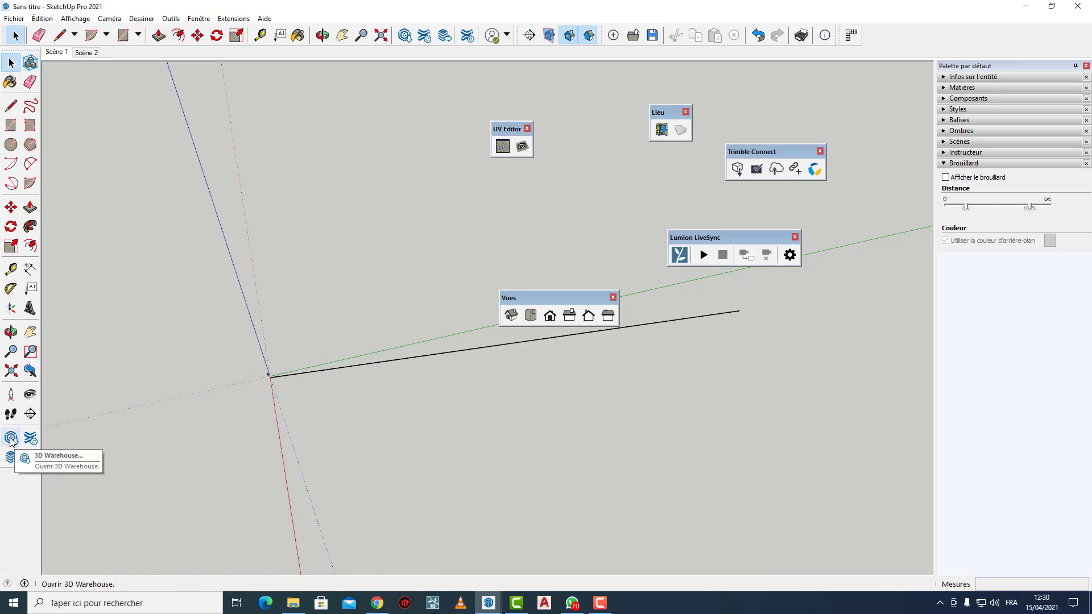
Select the 200 m line with a selection window and delete it
middle_drag(435, 302, 411, 317)
drag(428, 374, 367, 221)
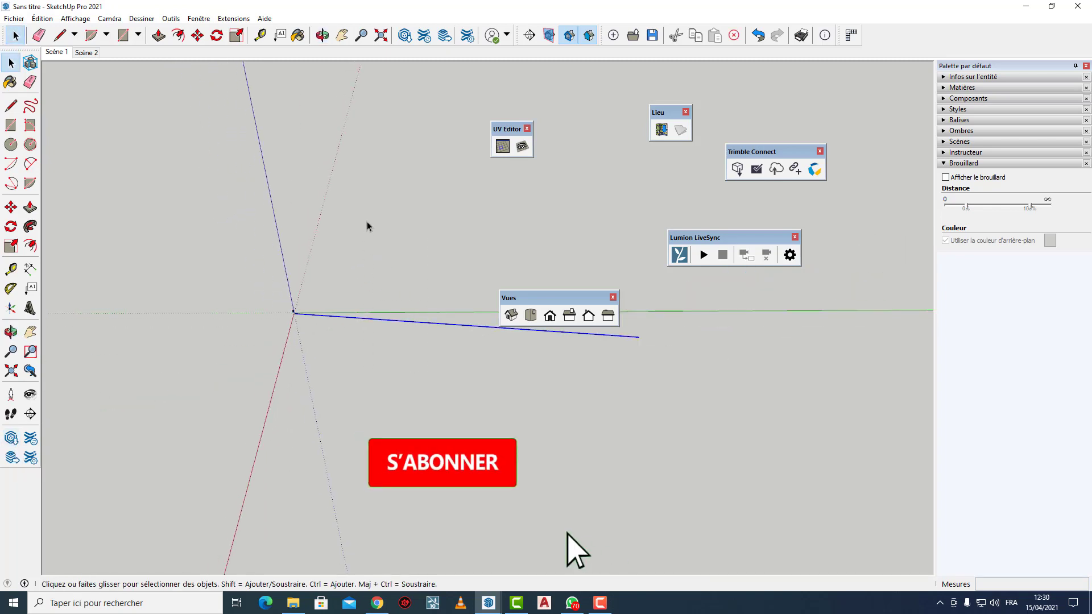
key(Delete)
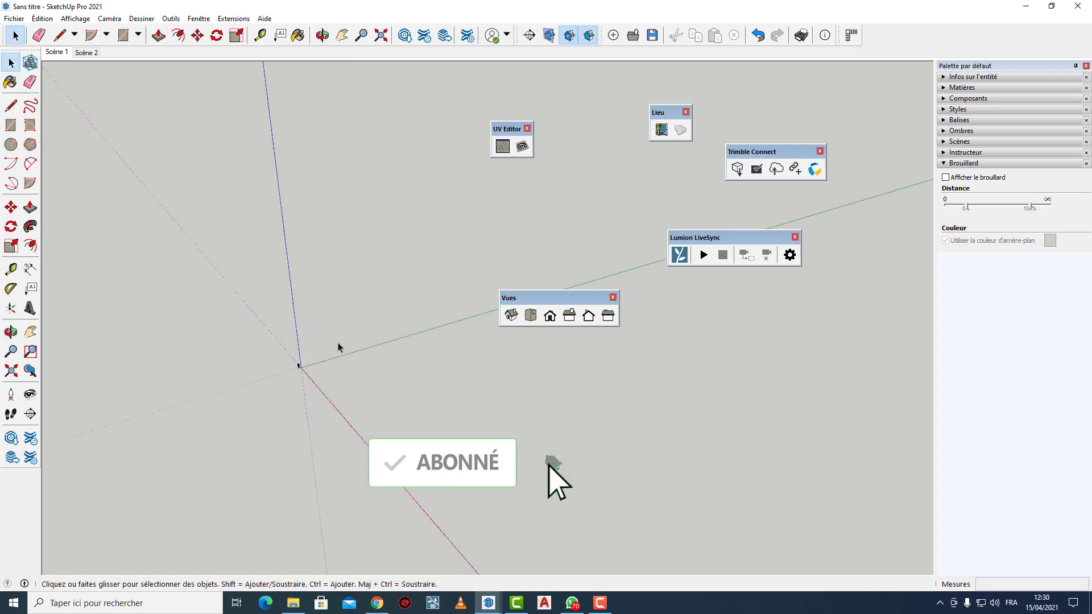